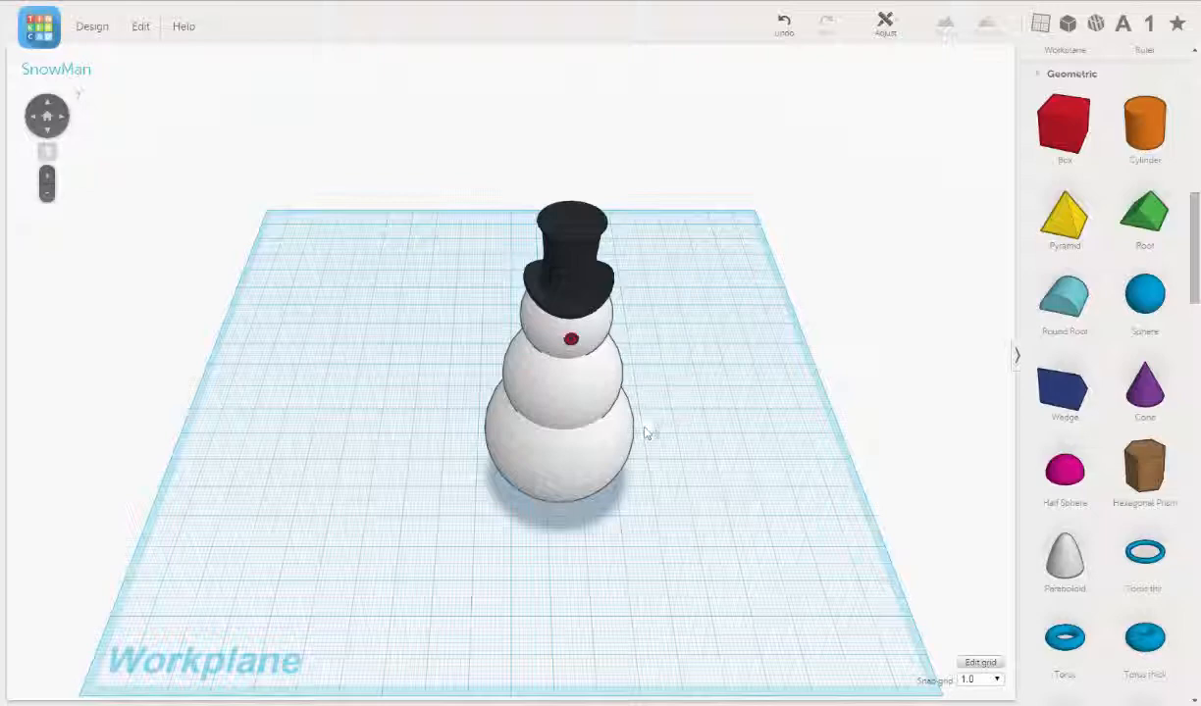
# Place the Asteroid community shape generator on the workplane beside the snowman
pyautogui.moveTo(694, 455); pyautogui.dragTo(758, 285, button='right')
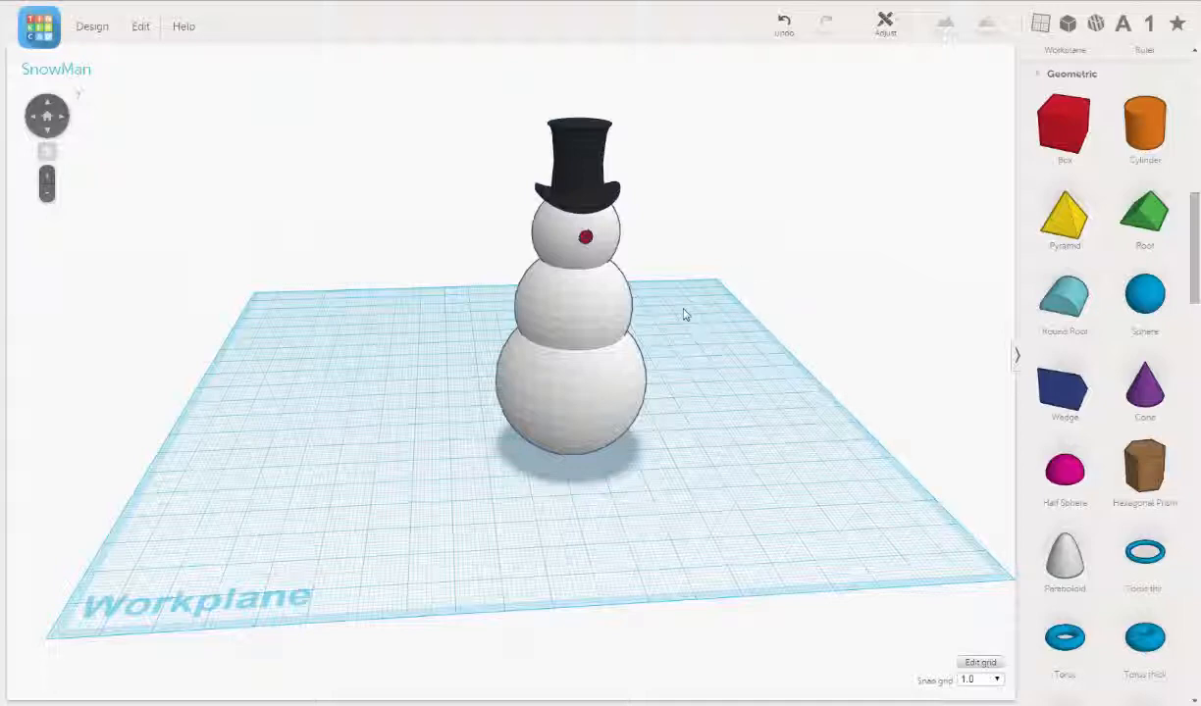
pyautogui.moveTo(682, 322); pyautogui.dragTo(690, 325, button='right')
pyautogui.scroll(1, 691, 324)
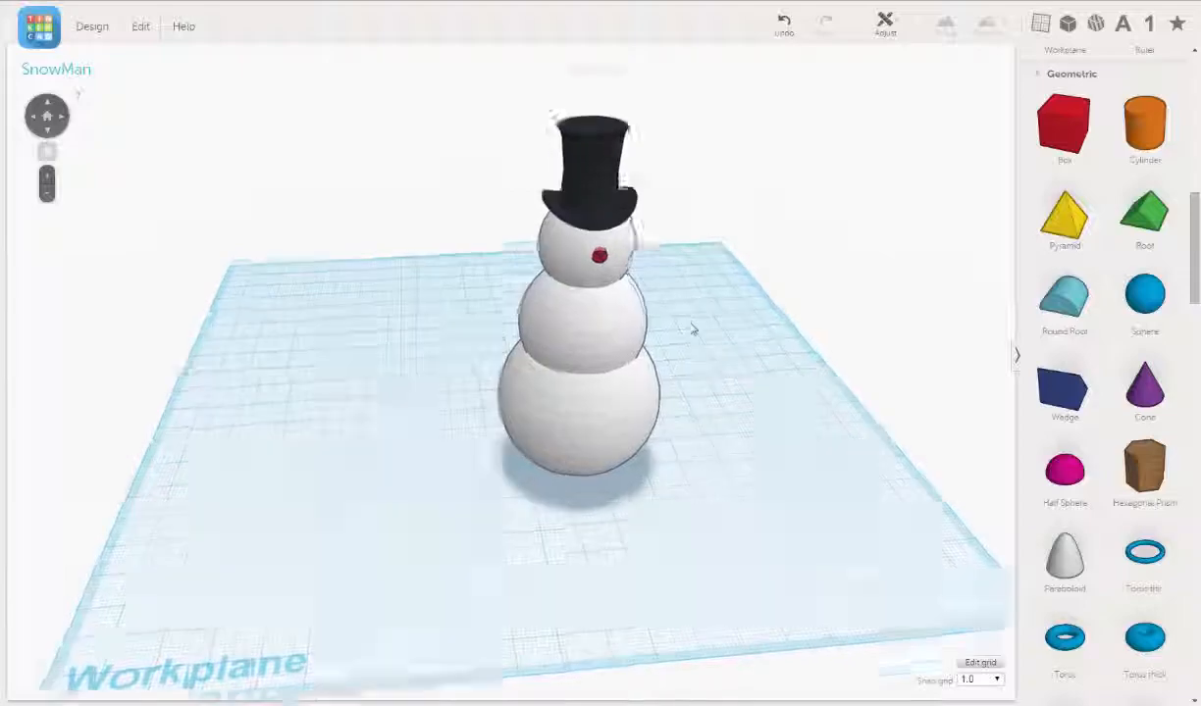
pyautogui.scroll(3, 706, 319)
pyautogui.moveTo(751, 294); pyautogui.dragTo(714, 347, button='middle')
pyautogui.scroll(3, 765, 299)
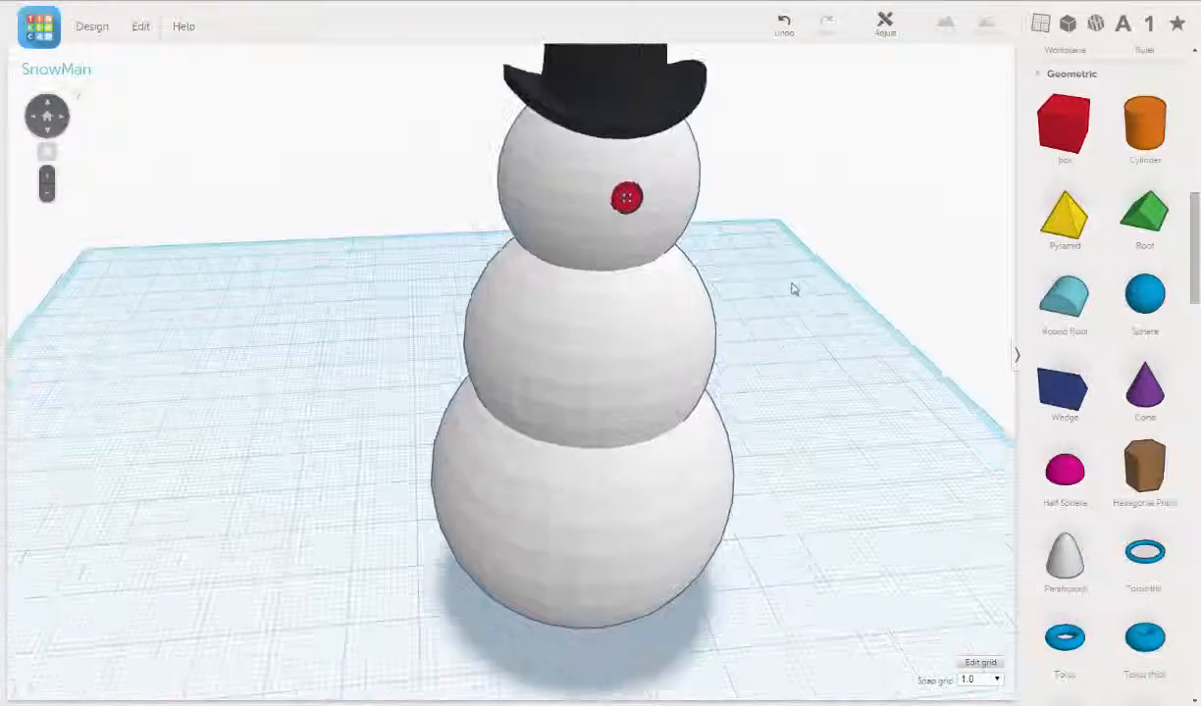
pyautogui.moveTo(751, 323); pyautogui.dragTo(830, 262, button='right')
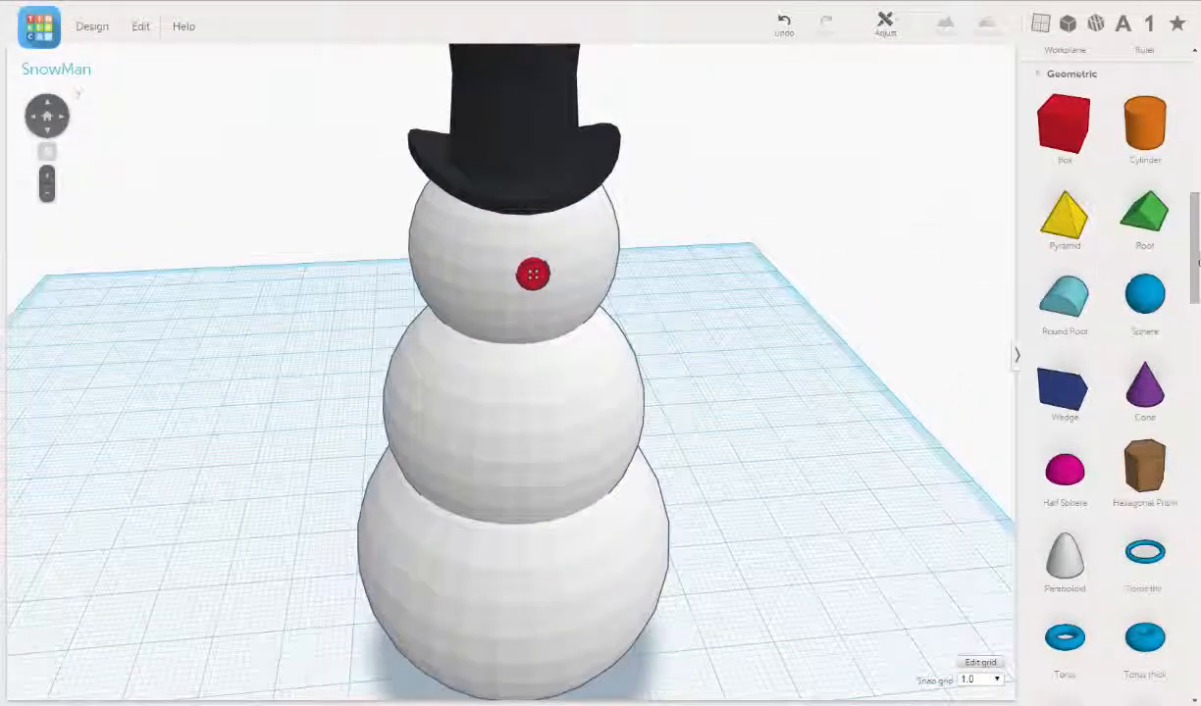
pyautogui.moveTo(1196, 260); pyautogui.dragTo(1193, 151)
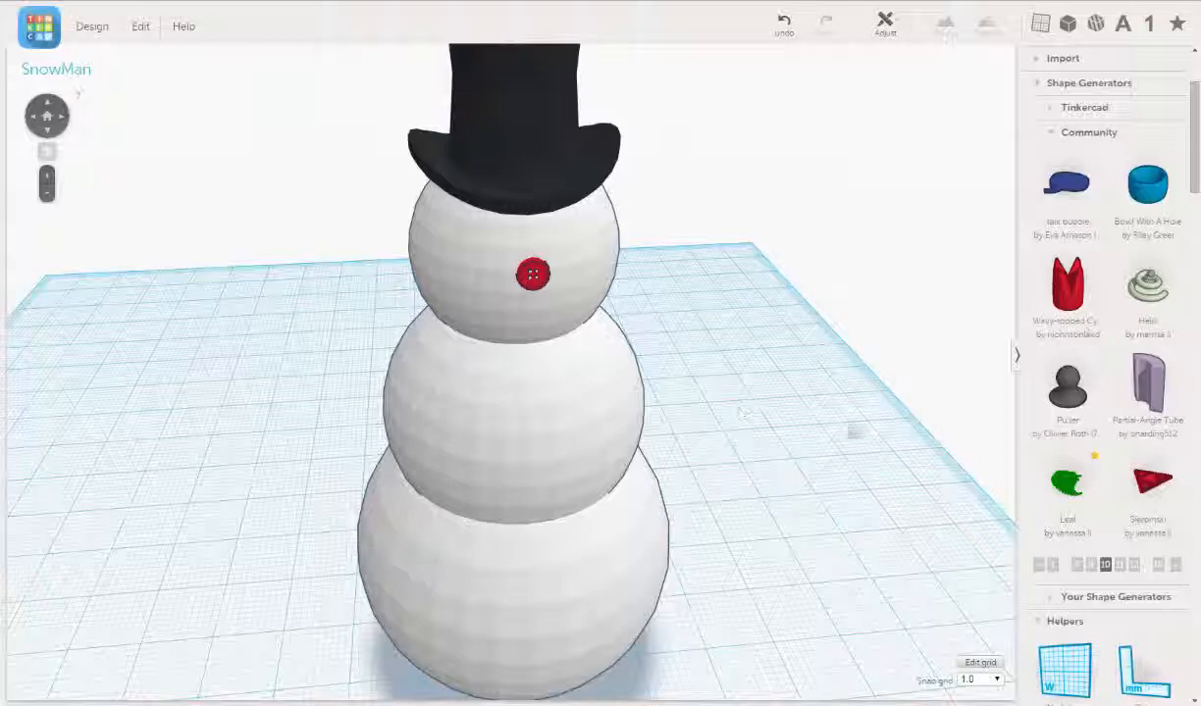
pyautogui.click(1174, 564)
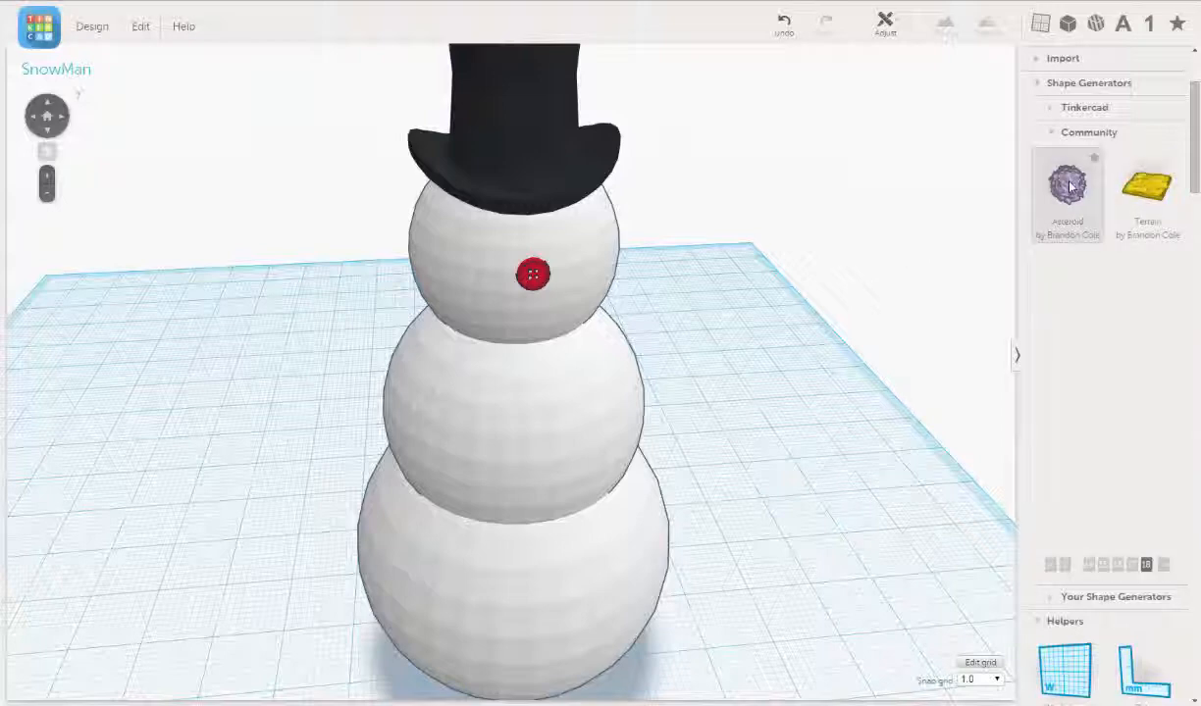
pyautogui.moveTo(1067, 186); pyautogui.dragTo(808, 454)
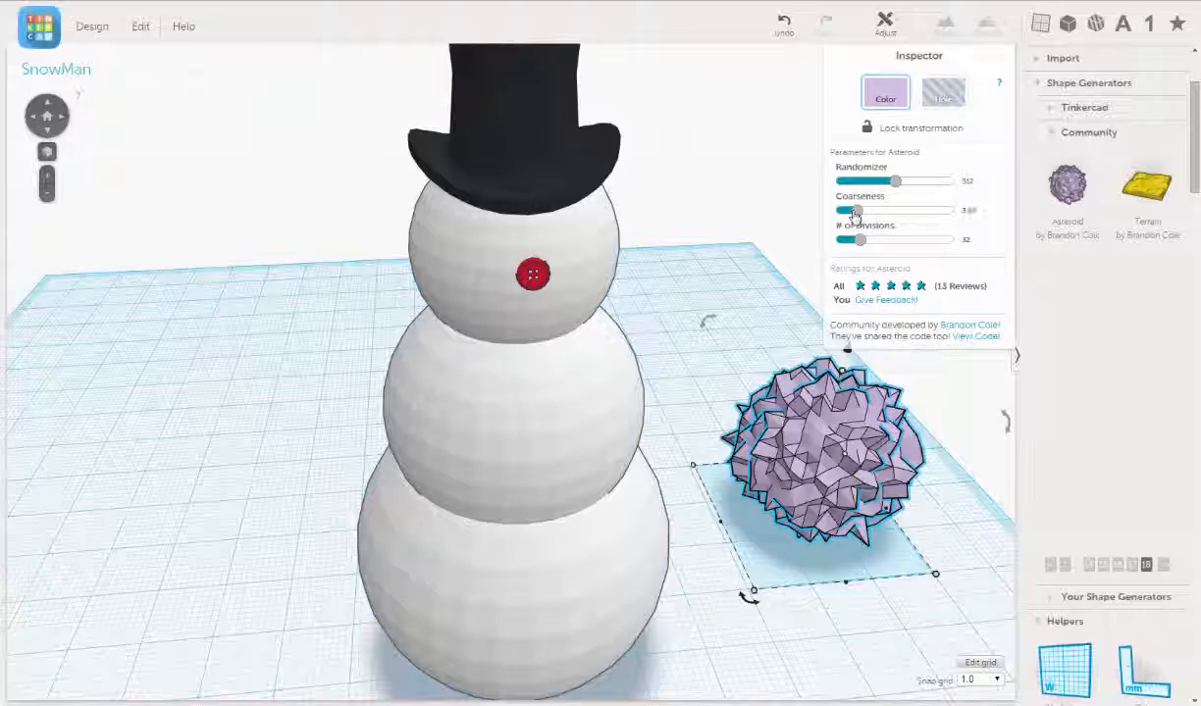
# Lower the asteroid's coarseness to about 1.5, then slightly reduce its height and narrow its width to about 27.86 mm
pyautogui.moveTo(855, 214); pyautogui.dragTo(851, 214)
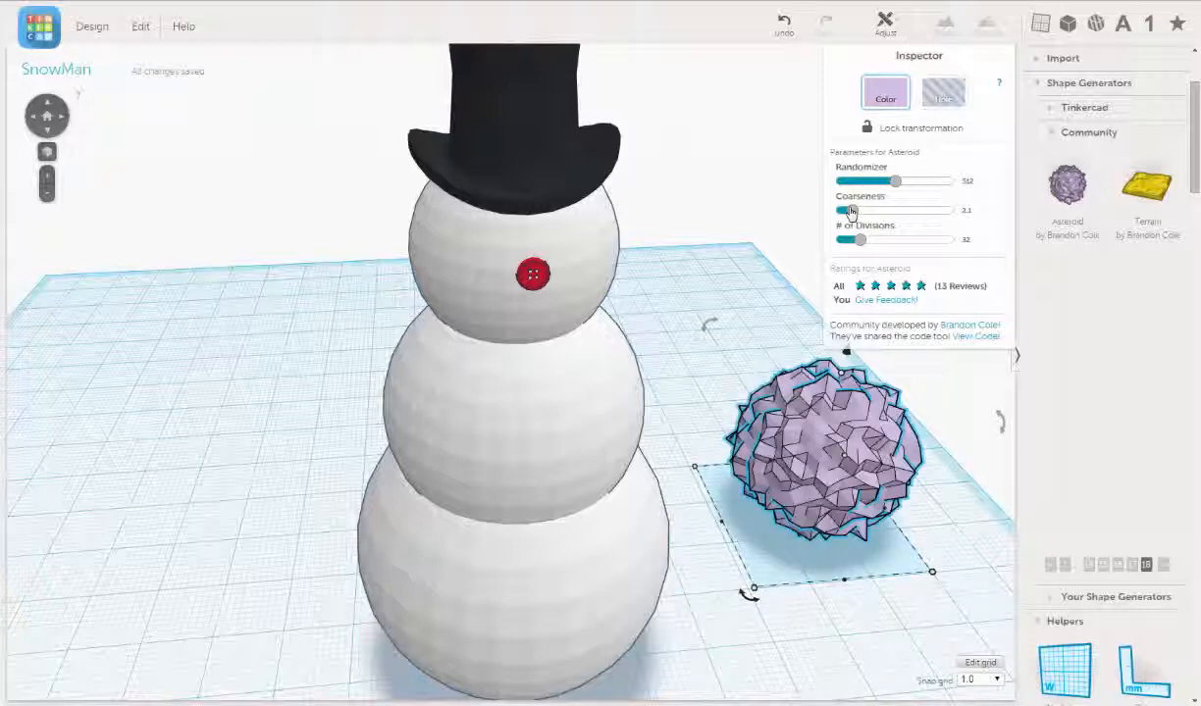
pyautogui.moveTo(849, 212); pyautogui.dragTo(846, 214)
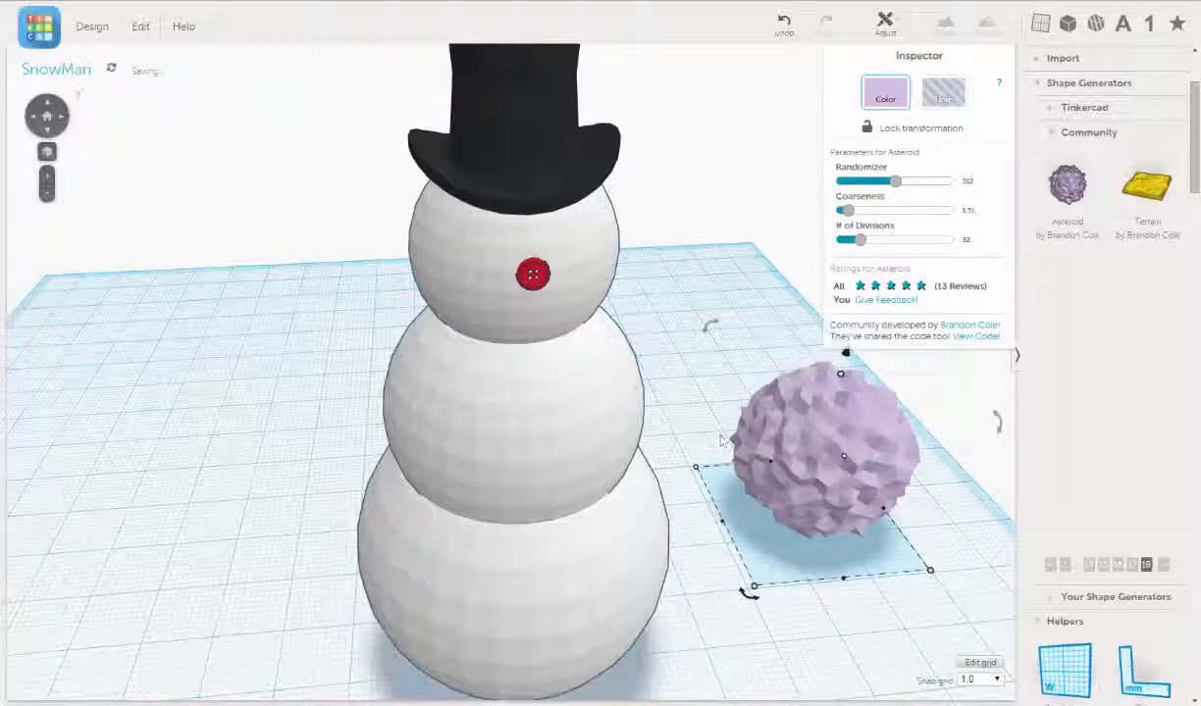
pyautogui.scroll(3, 721, 441)
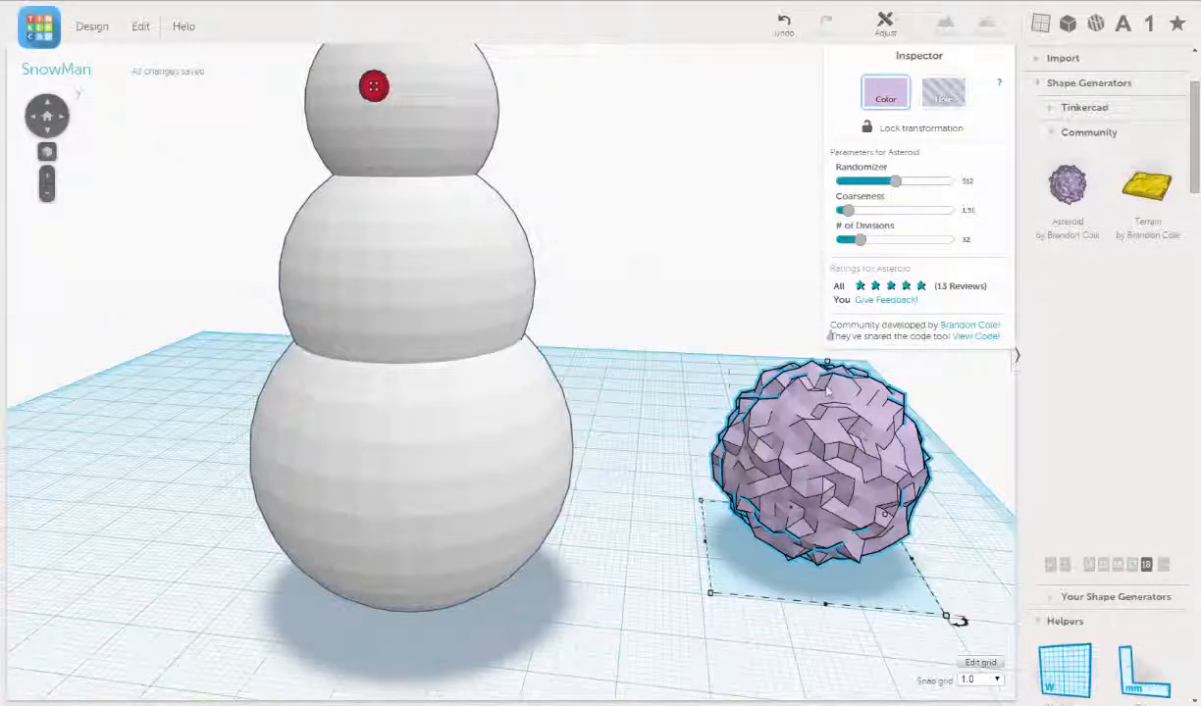
pyautogui.moveTo(828, 365)
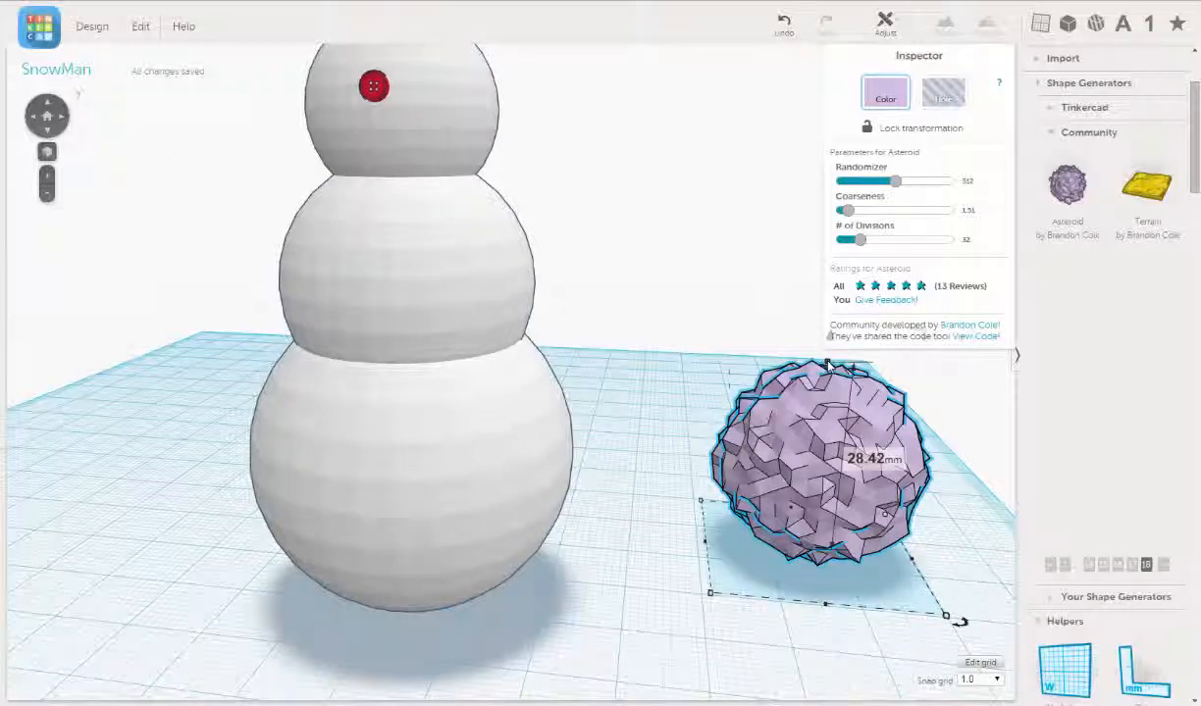
pyautogui.moveTo(828, 365); pyautogui.dragTo(827, 382)
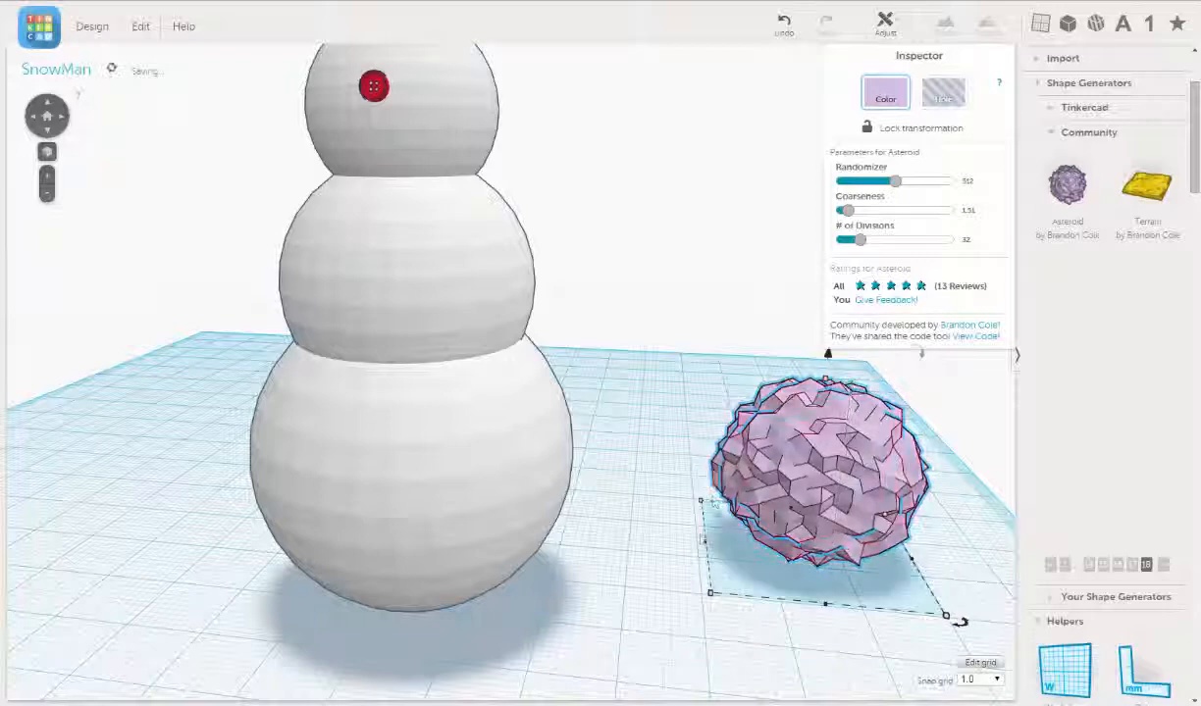
pyautogui.moveTo(704, 547)
pyautogui.moveTo(703, 547); pyautogui.dragTo(709, 545)
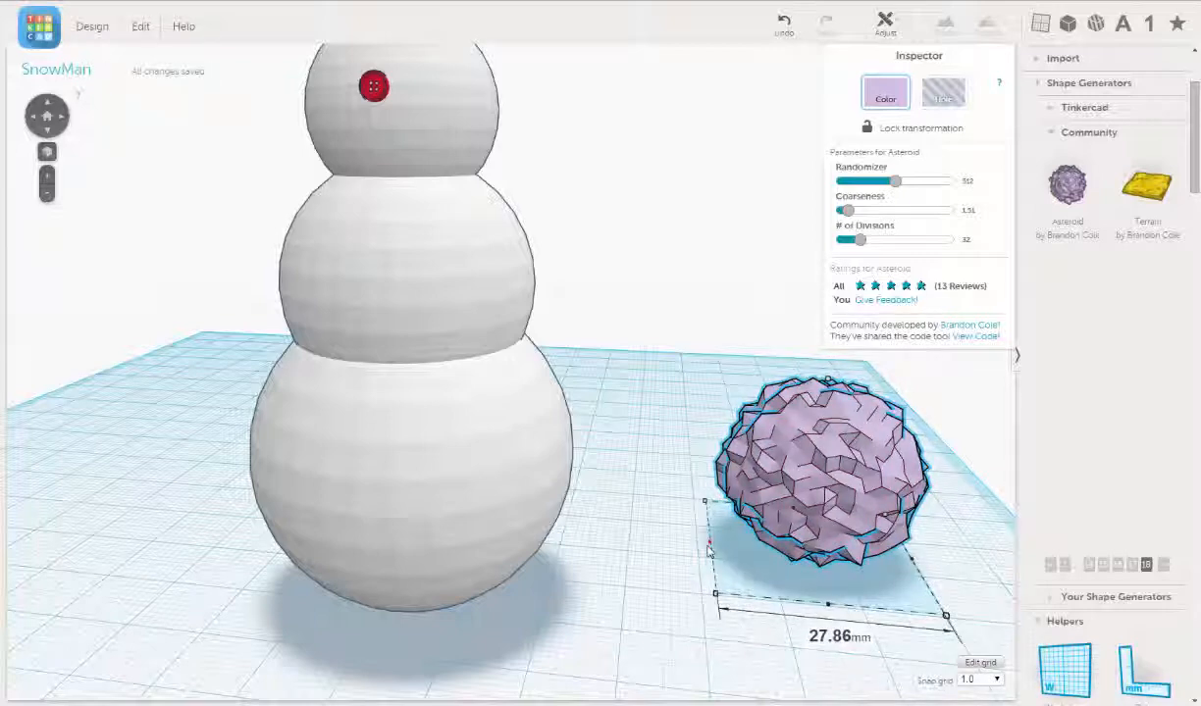
# Recolor the asteroid dark grey from the color presets
pyautogui.moveTo(790, 520); pyautogui.dragTo(852, 585, button='right')
pyautogui.moveTo(851, 584); pyautogui.dragTo(760, 536, button='middle')
pyautogui.moveTo(720, 469); pyautogui.dragTo(675, 417, button='right')
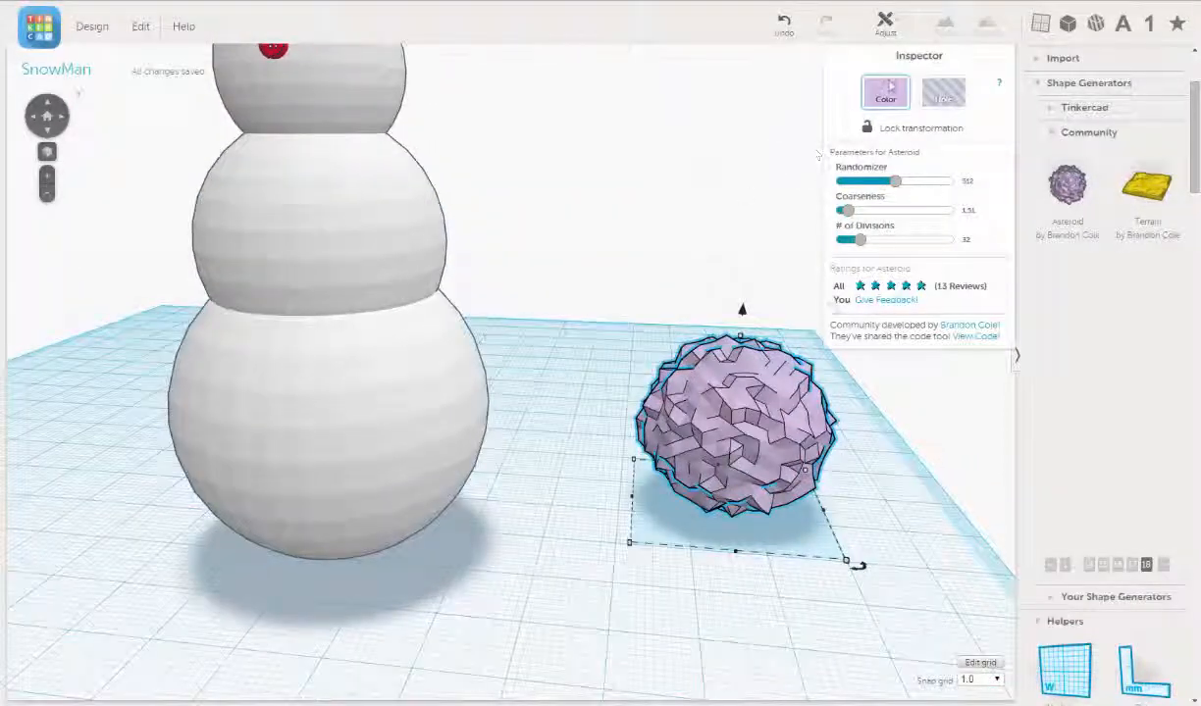
pyautogui.click(885, 96)
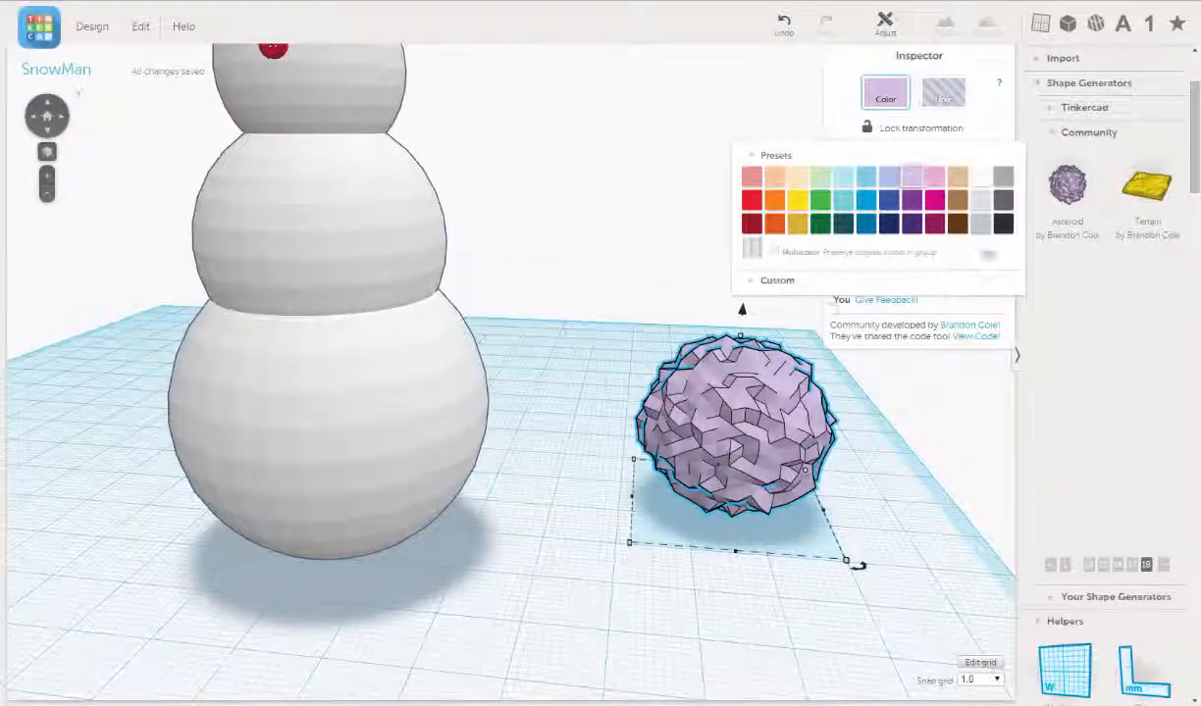
pyautogui.click(1003, 202)
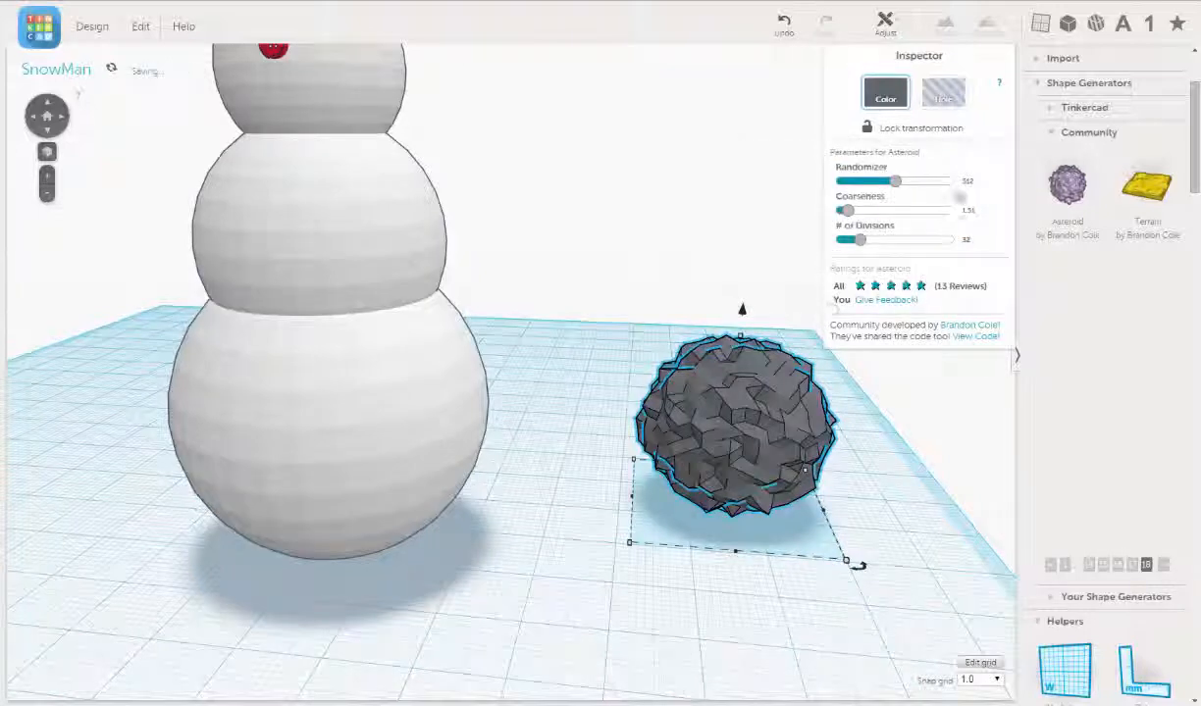
# Shrink the asteroid proportionally to about 7 mm wide and lift it to the front of the snowman
pyautogui.scroll(-5, 653, 382)
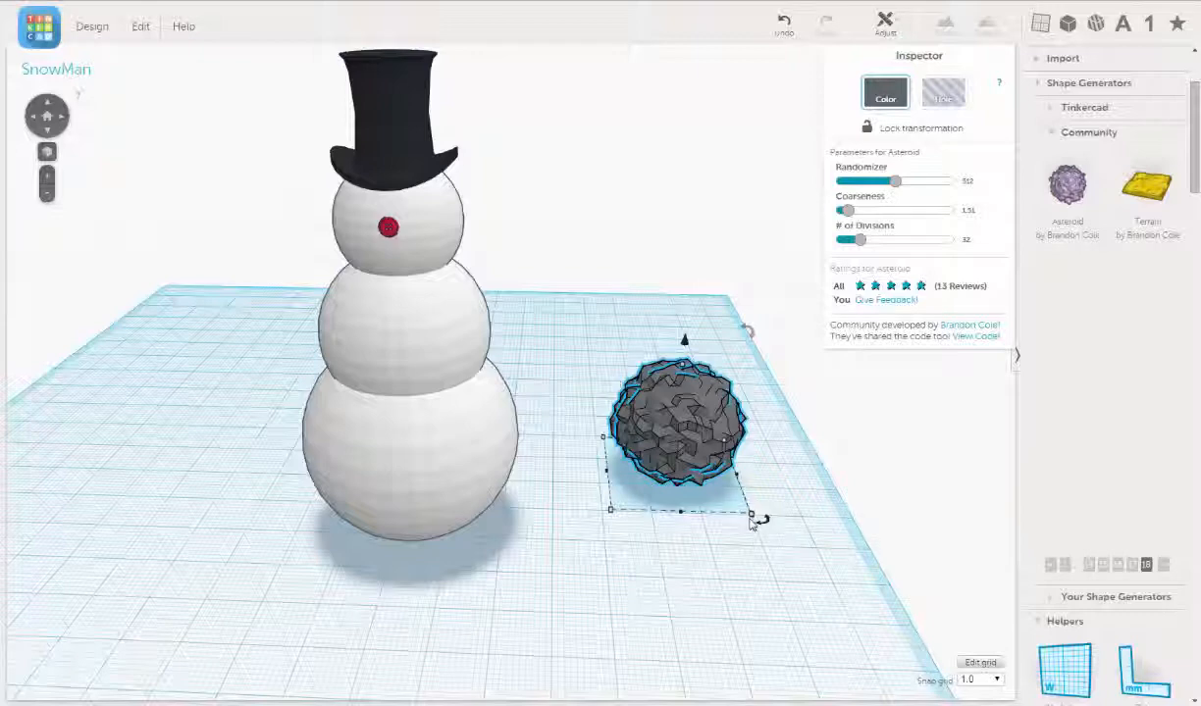
pyautogui.moveTo(756, 518); pyautogui.dragTo(640, 441)
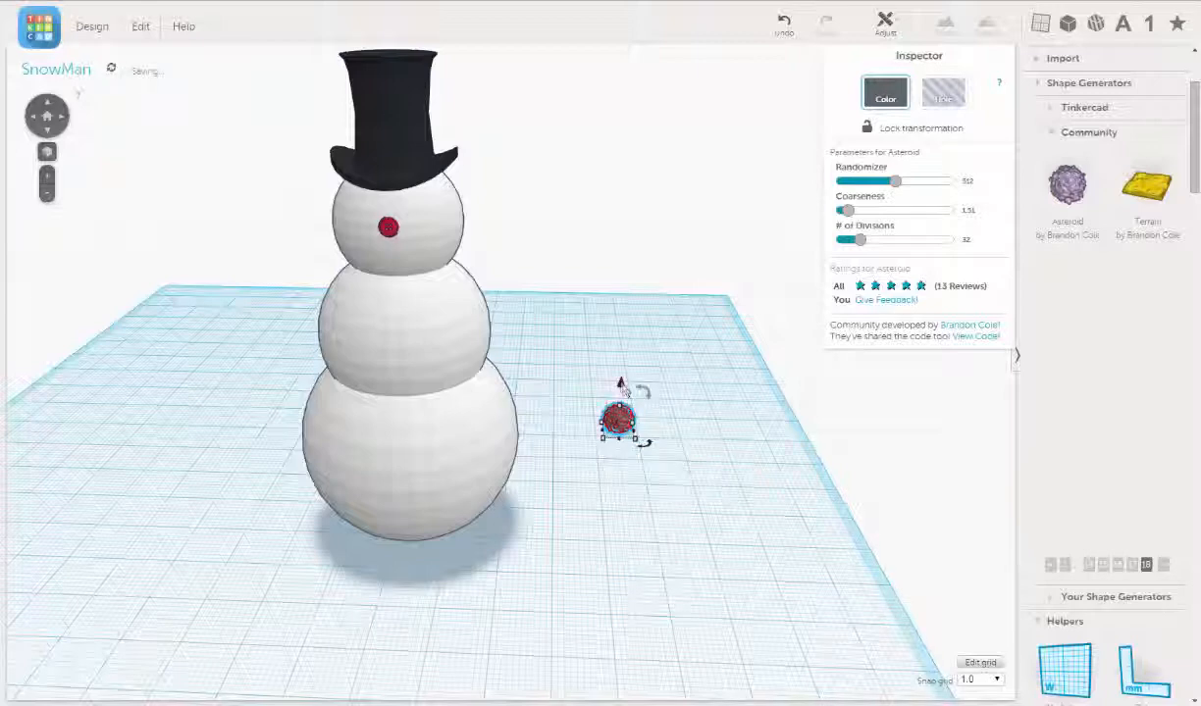
pyautogui.moveTo(620, 382); pyautogui.dragTo(656, 149)
pyautogui.moveTo(633, 198); pyautogui.dragTo(405, 280)
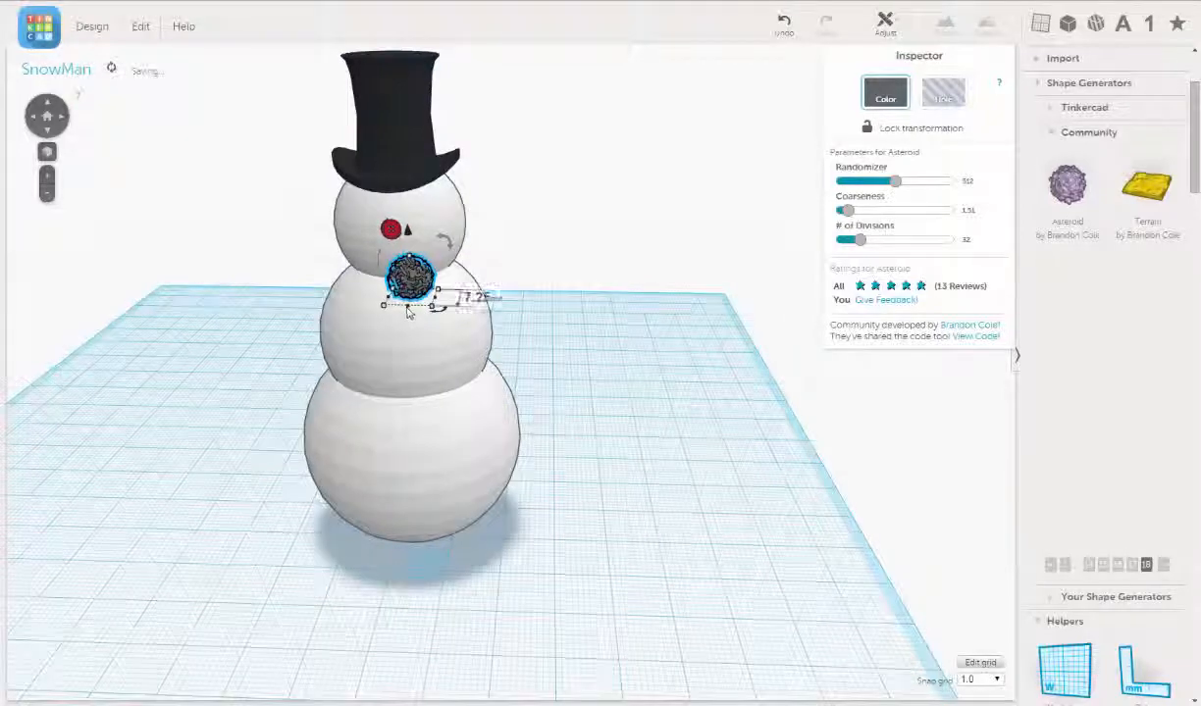
# Raise the asteroid to the front of the snowman's head, beside the red button nose
pyautogui.scroll(6, 433, 303)
pyautogui.moveTo(536, 349); pyautogui.dragTo(509, 287, button='right')
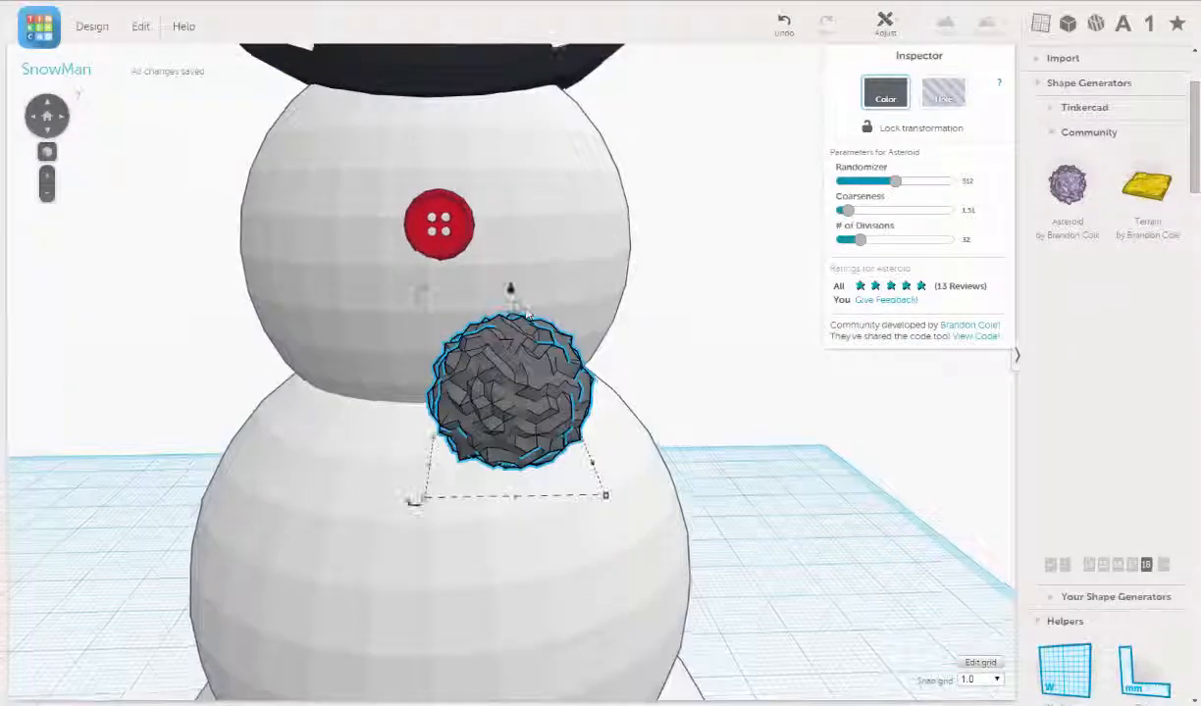
pyautogui.moveTo(509, 286); pyautogui.dragTo(596, 59)
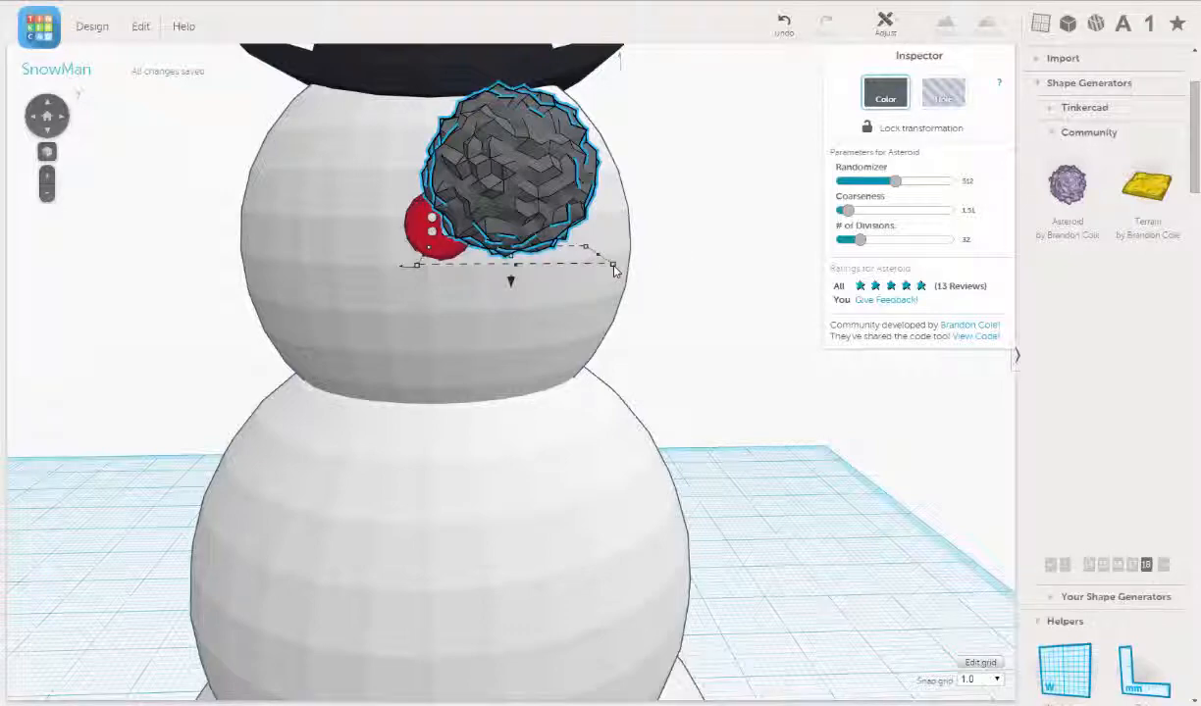
pyautogui.keyDown('shift'); pyautogui.click(614, 271); pyautogui.keyUp('shift')
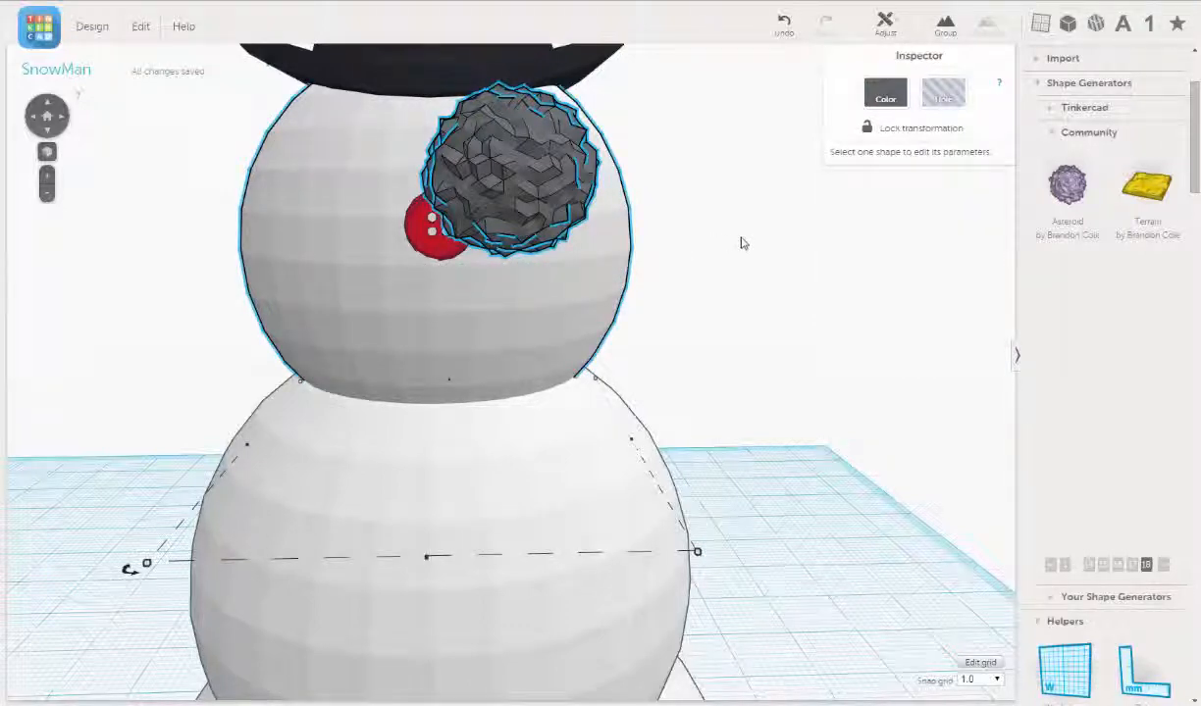
pyautogui.moveTo(741, 249)
pyautogui.mouseDown(button='right')
pyautogui.moveTo(732, 275)
pyautogui.moveTo(746, 262)
pyautogui.mouseUp(button='right')
pyautogui.click(745, 261)
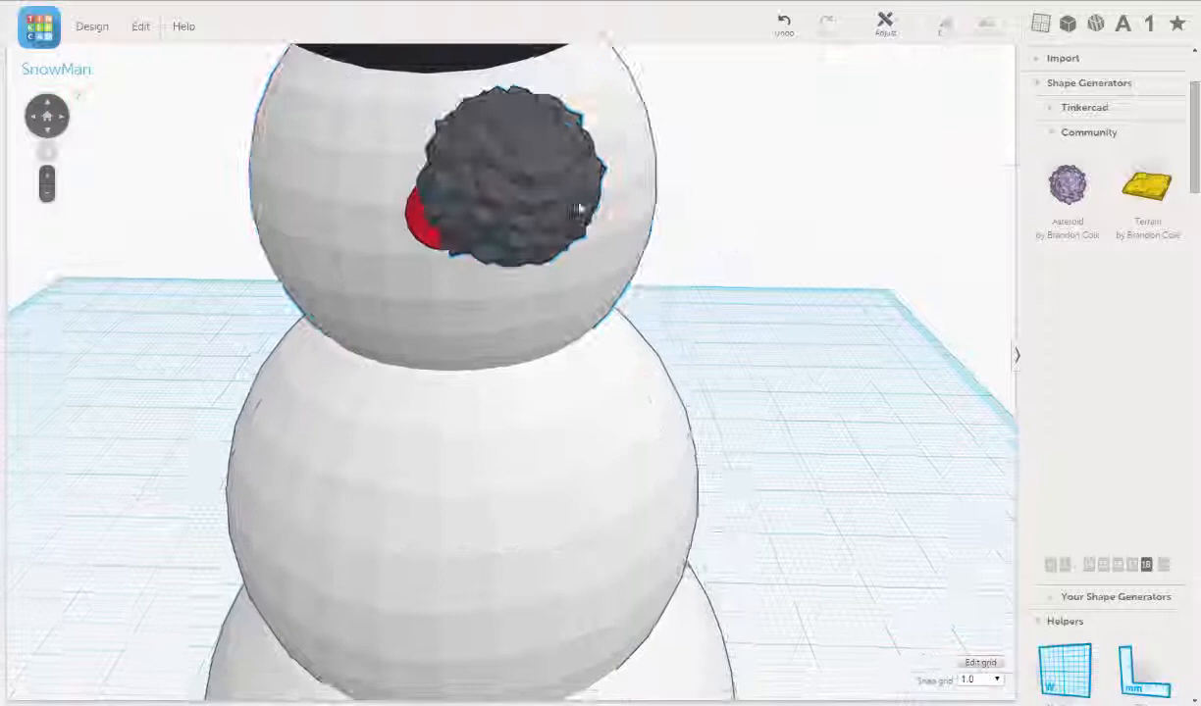
pyautogui.click(513, 191)
pyautogui.keyDown('shift'); pyautogui.click(610, 306); pyautogui.keyUp('shift')
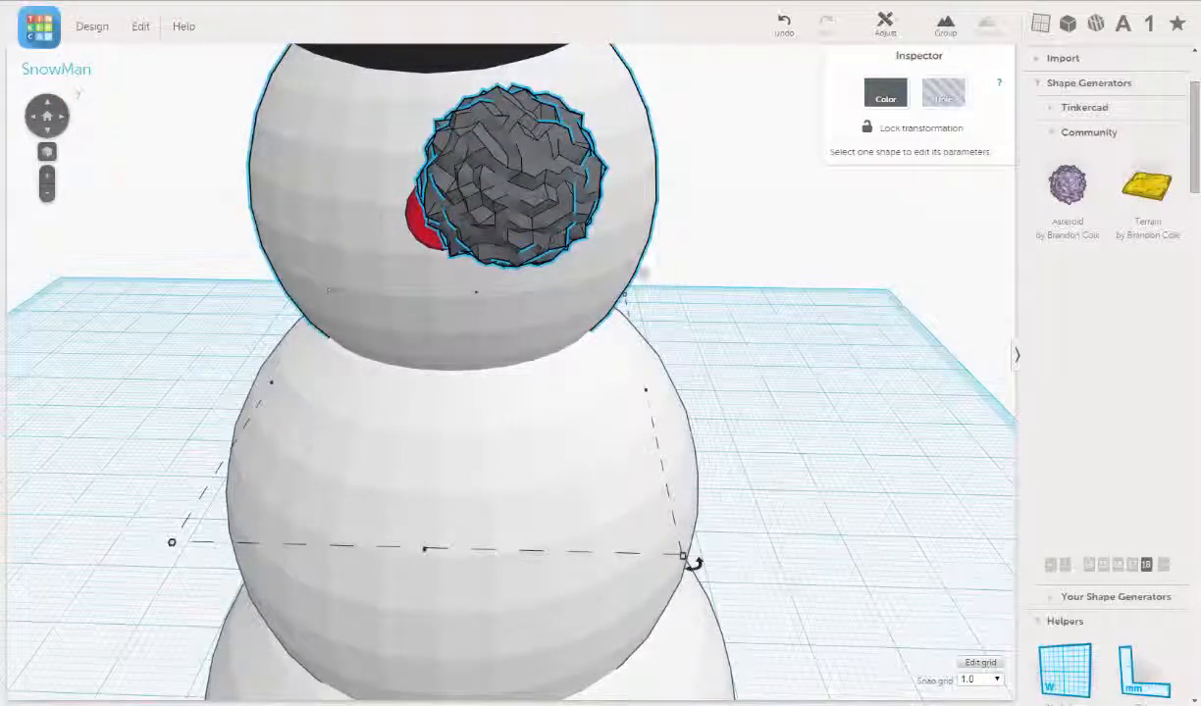
pyautogui.moveTo(640, 272); pyautogui.dragTo(761, 270, button='right')
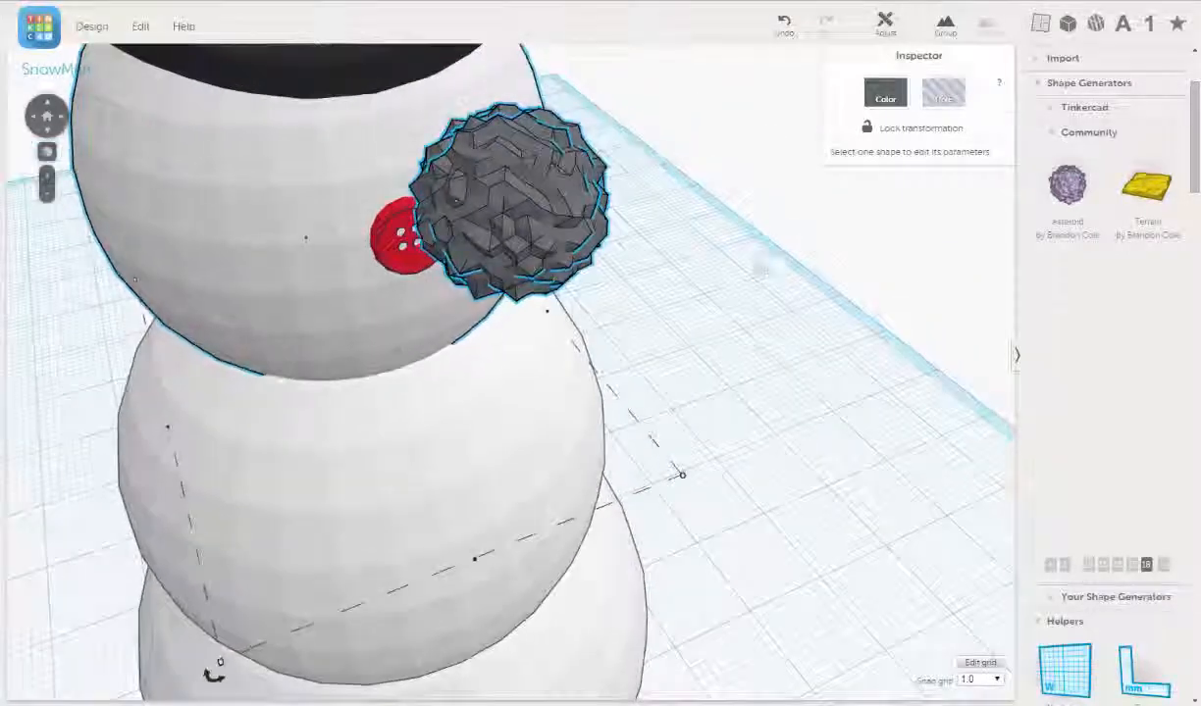
# Scale the asteroid down proportionally again so it suits an eye on the snowman's head
pyautogui.click(535, 212)
pyautogui.moveTo(646, 310)
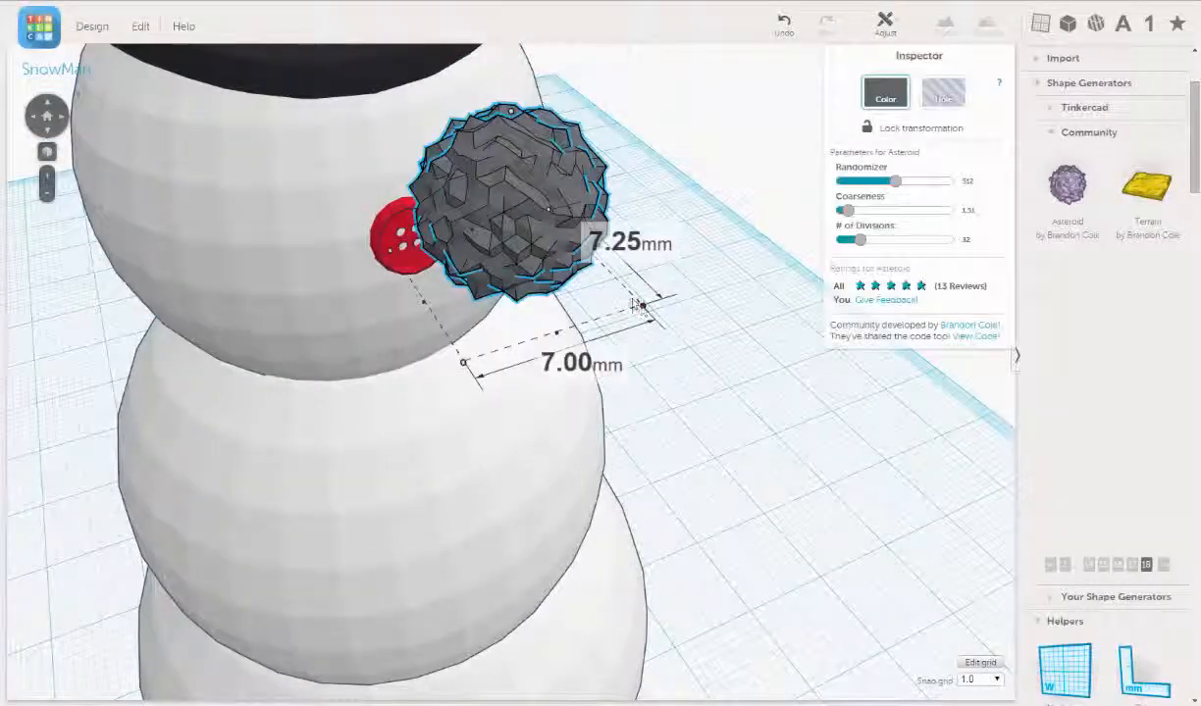
pyautogui.moveTo(620, 296); pyautogui.dragTo(536, 281)
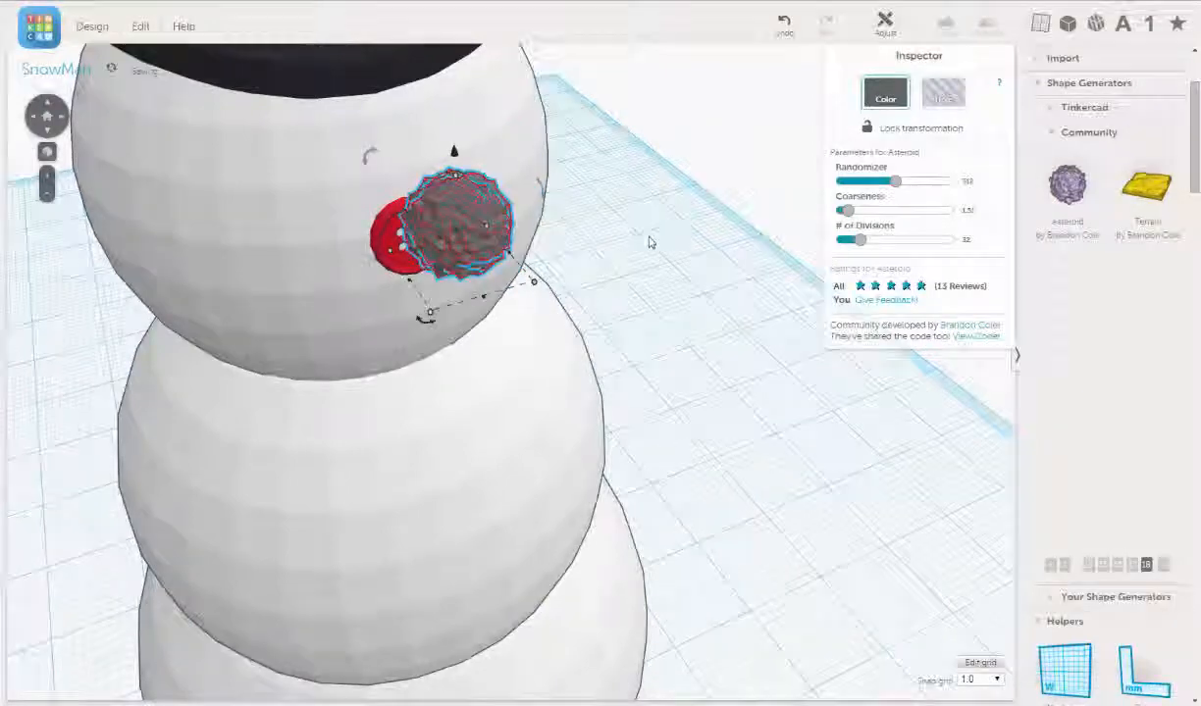
# Raise the asteroid above the button nose and shift it sideways to the eye position under the hat
pyautogui.moveTo(651, 245); pyautogui.dragTo(539, 153, button='right')
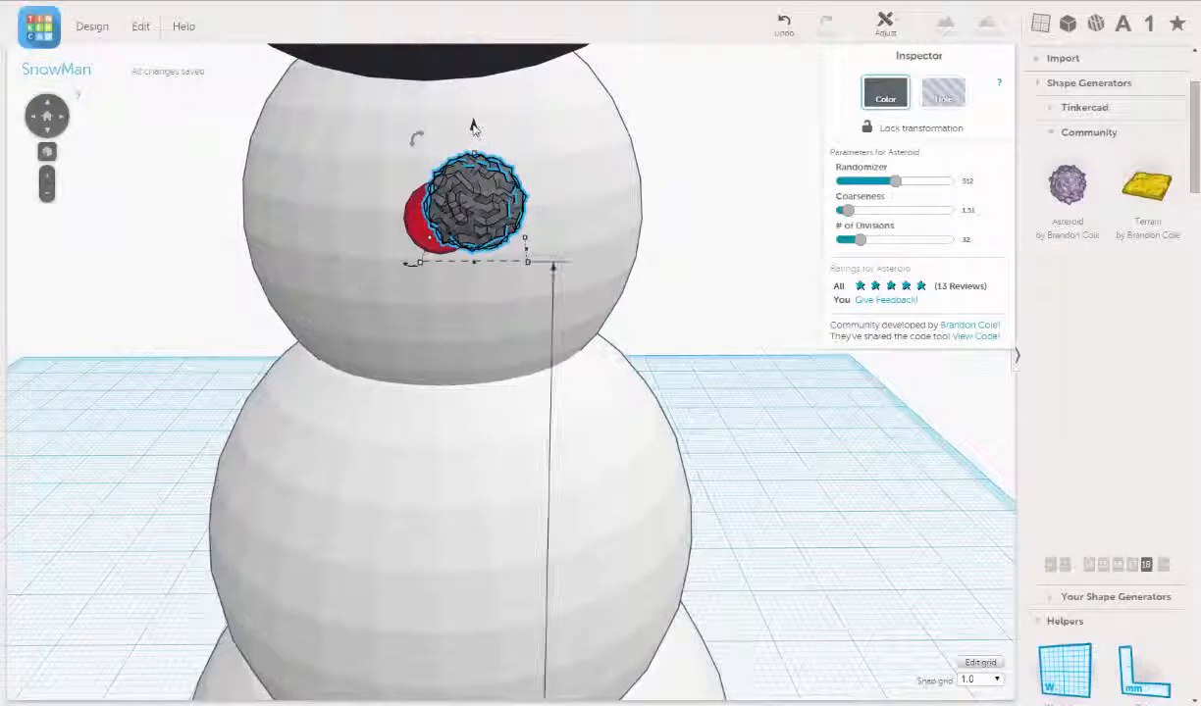
pyautogui.moveTo(476, 126); pyautogui.dragTo(484, 49)
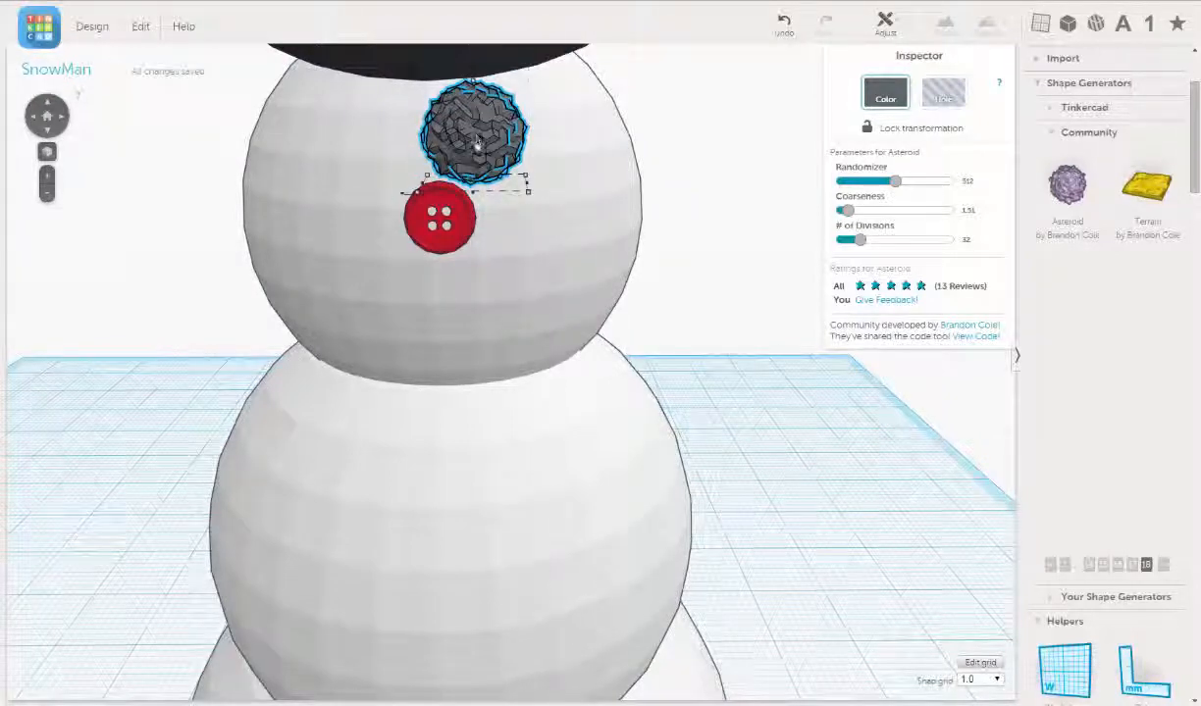
pyautogui.moveTo(481, 147); pyautogui.dragTo(503, 145)
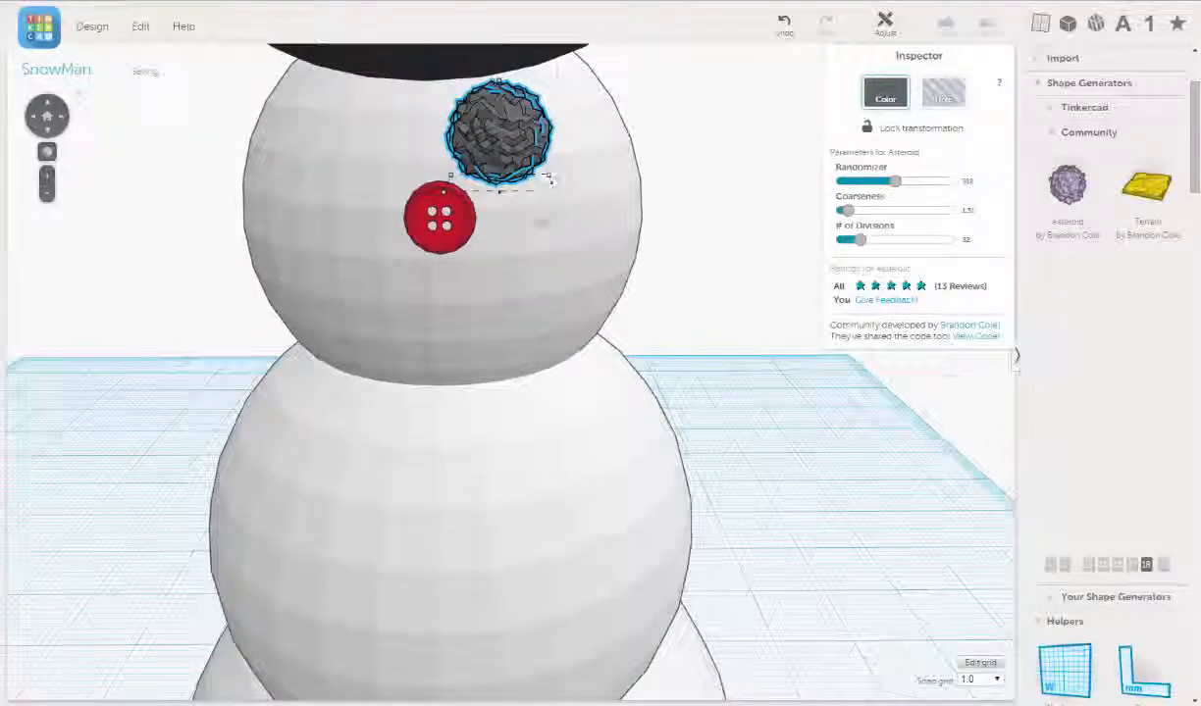
# Nudge the asteroid back into the snowman's head until it is partly embedded as an eye
pyautogui.moveTo(529, 177); pyautogui.dragTo(325, 200, button='right')
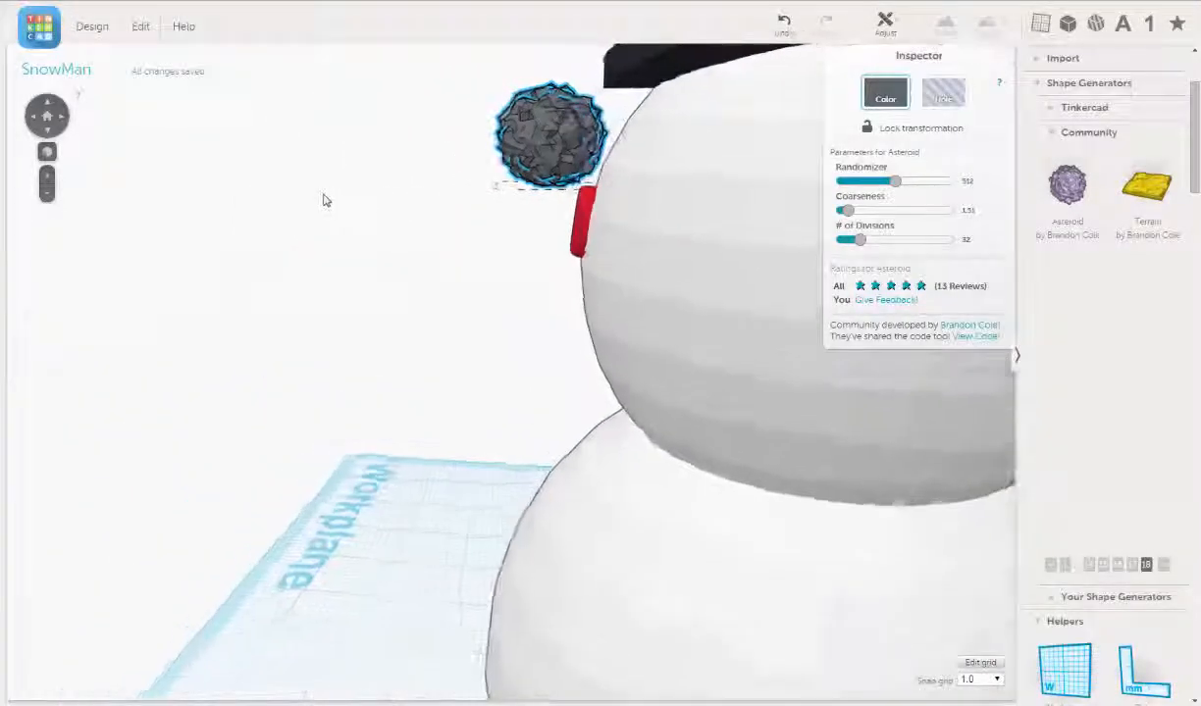
pyautogui.press('Right')
pyautogui.press('Right')
pyautogui.press('Right')
pyautogui.press('Right')
pyautogui.press('Right')
pyautogui.press('Right')
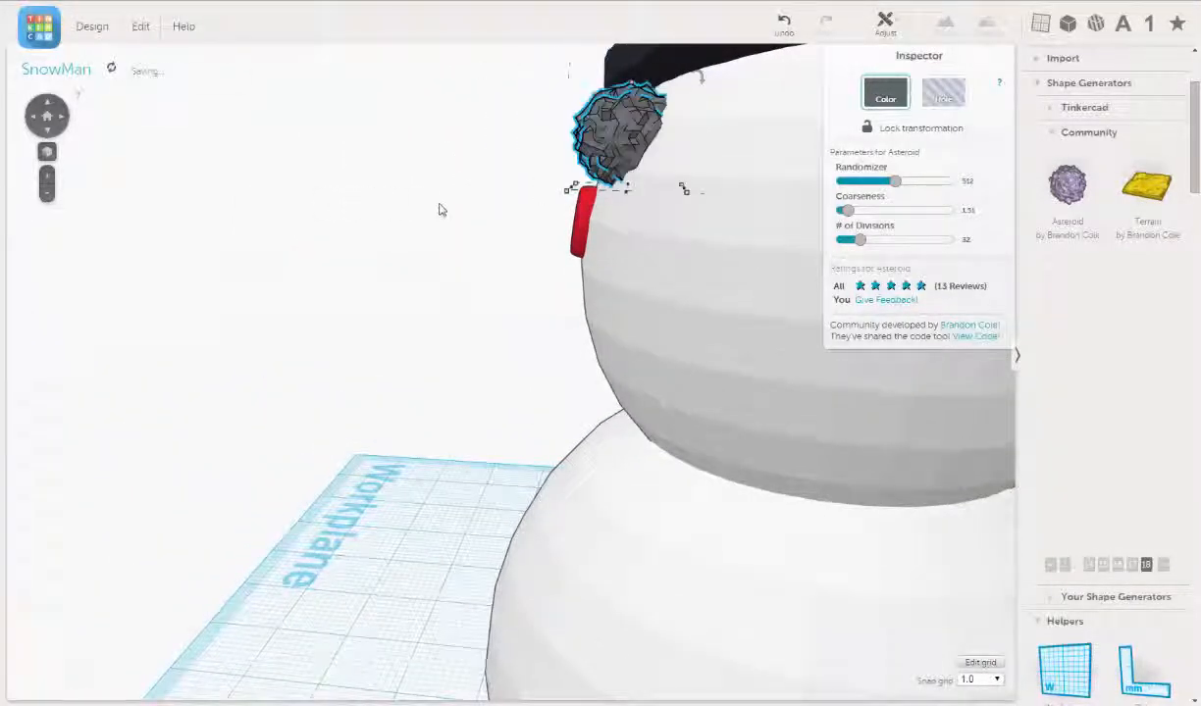
pyautogui.press('Right')
pyautogui.press('Right')
pyautogui.moveTo(549, 175); pyautogui.dragTo(861, 210, button='right')
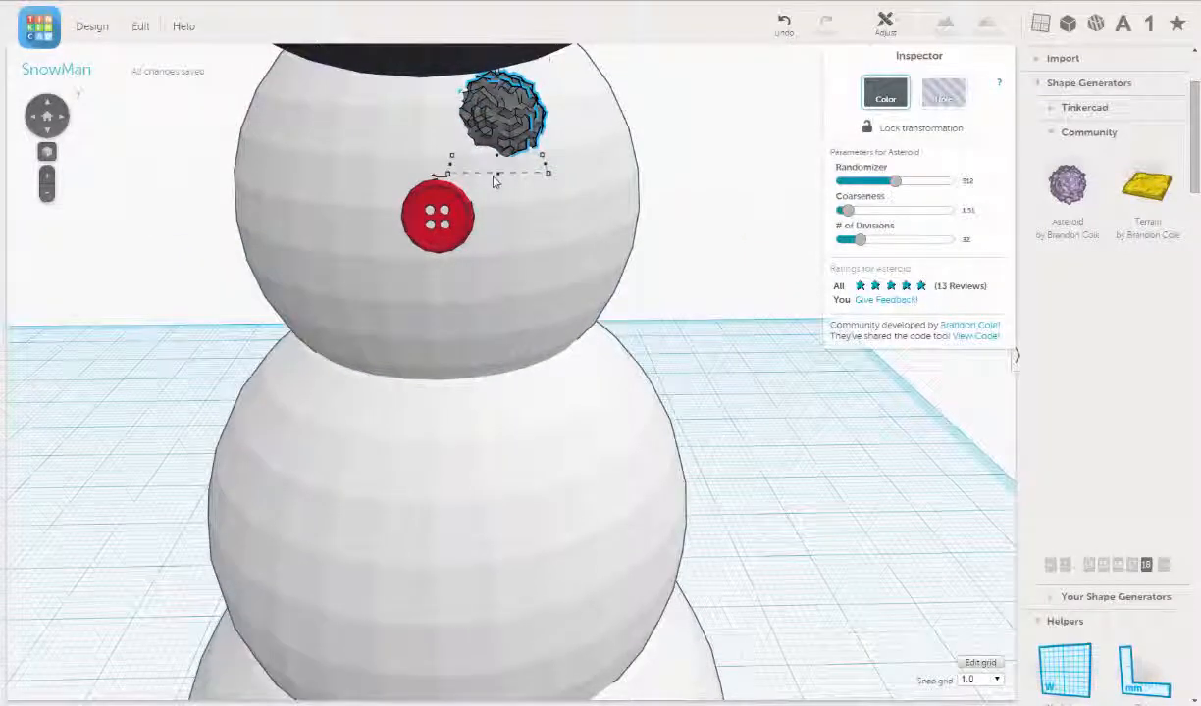
pyautogui.scroll(3, 523, 123)
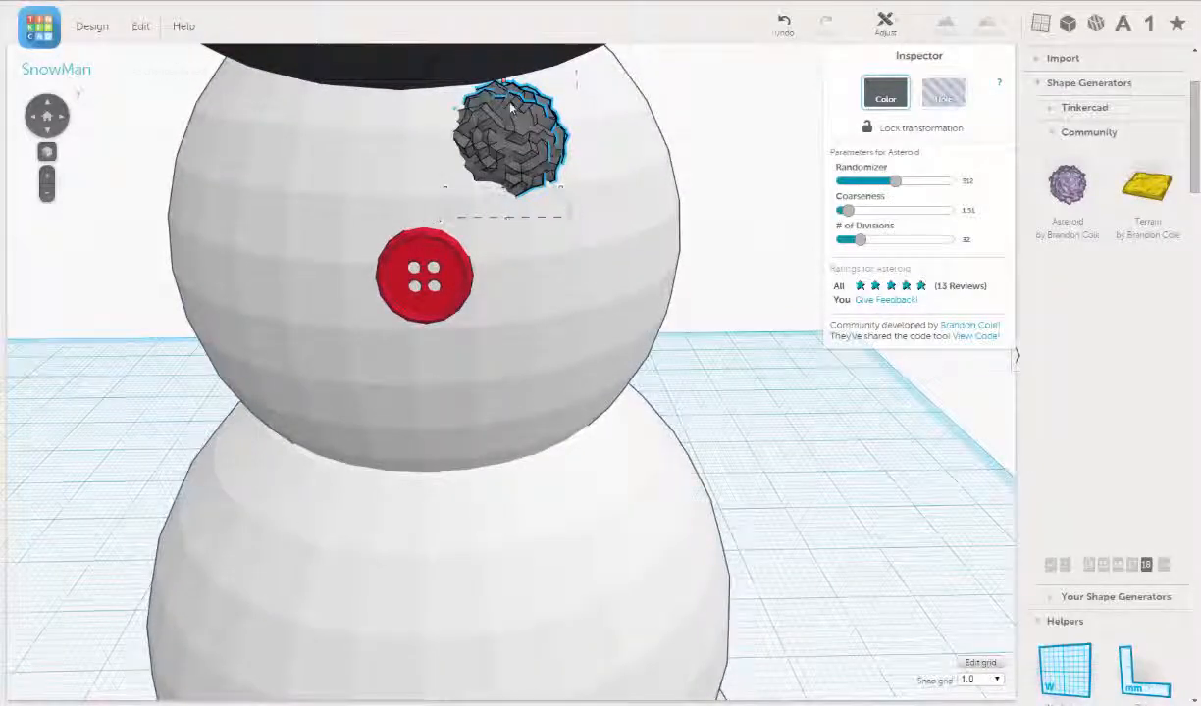
pyautogui.moveTo(513, 117); pyautogui.dragTo(510, 110, button='right')
pyautogui.moveTo(510, 110); pyautogui.dragTo(505, 179, button='middle')
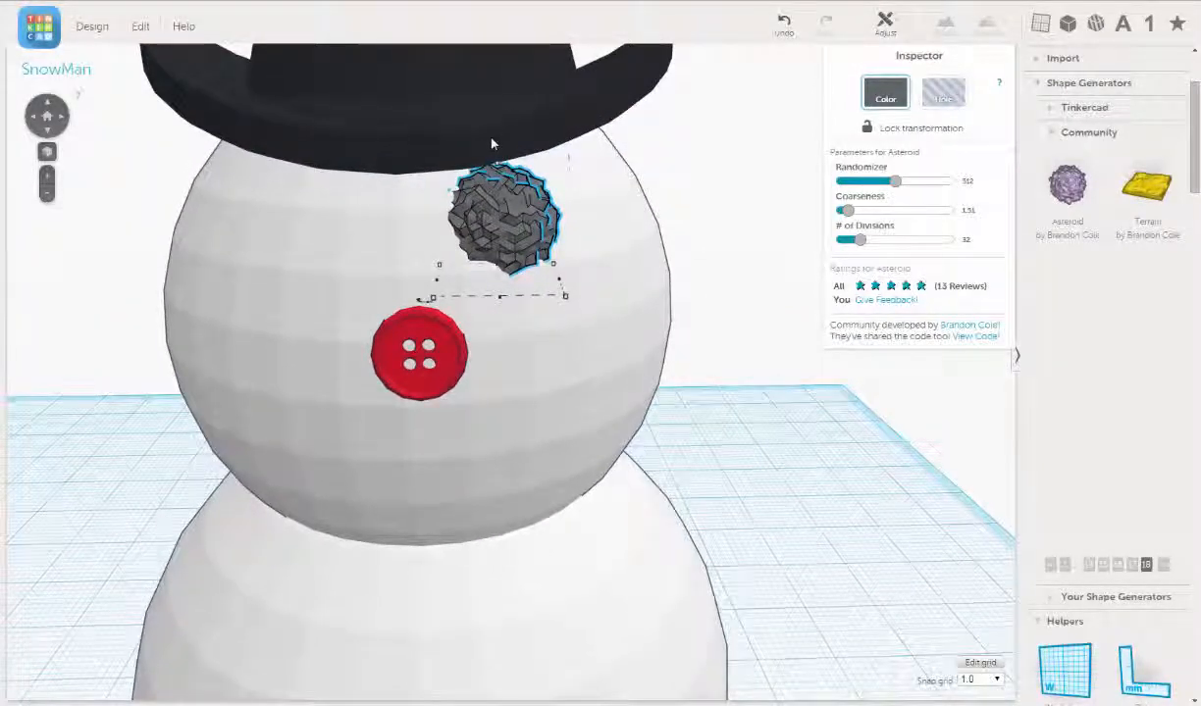
# Lower the asteroid eye slightly on the snowman's head, away from the hat brim
pyautogui.moveTo(494, 142); pyautogui.dragTo(495, 169)
pyautogui.moveTo(613, 257); pyautogui.dragTo(397, 263, button='right')
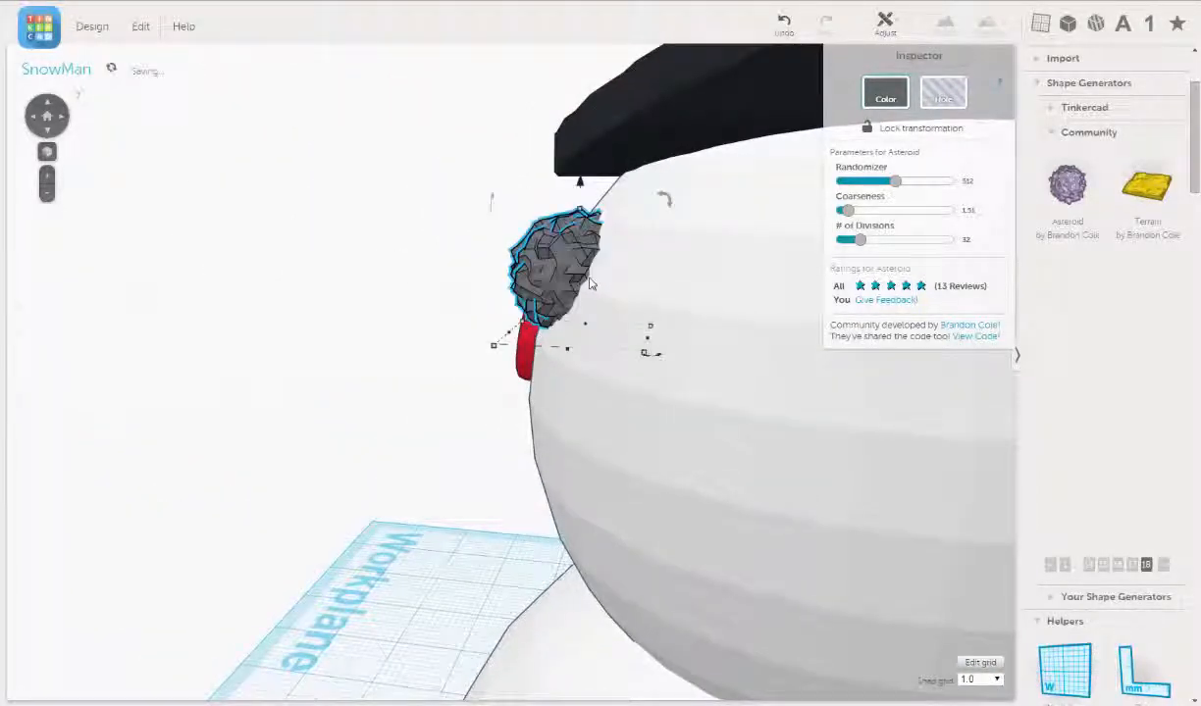
pyautogui.moveTo(594, 284); pyautogui.dragTo(675, 301, button='right')
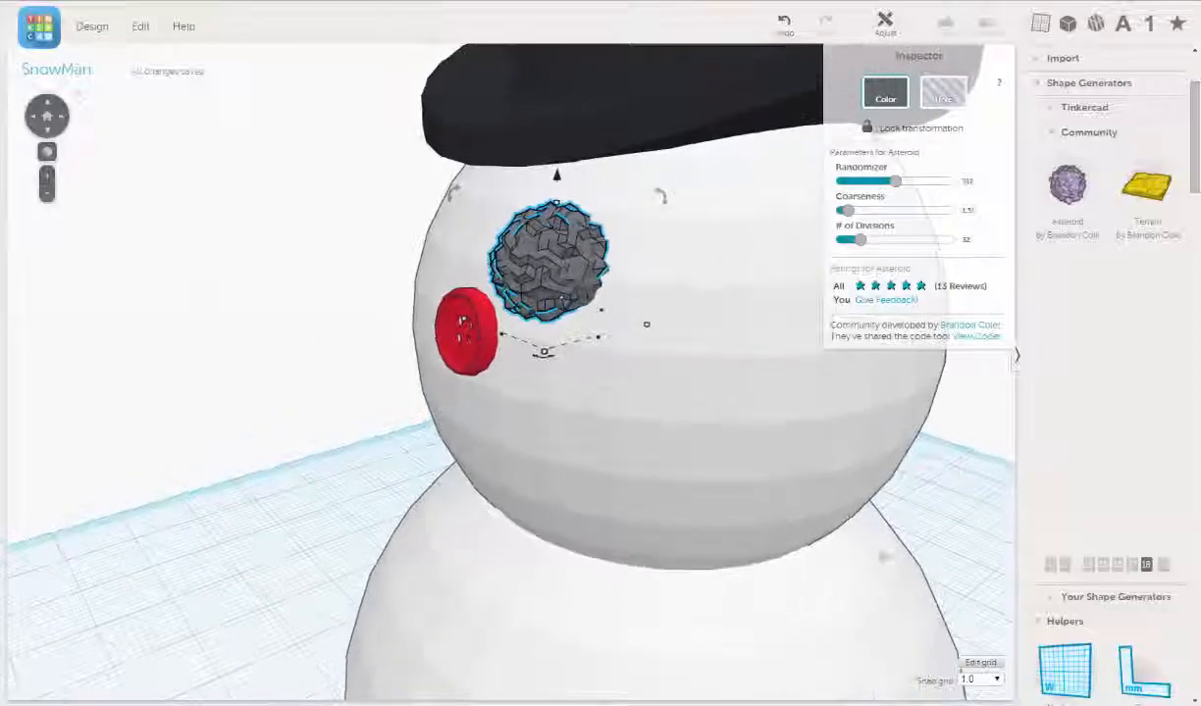
# Set the snap grid to 0.25 and nudge the asteroid three increments deeper into the snowman's head
pyautogui.click(996, 680)
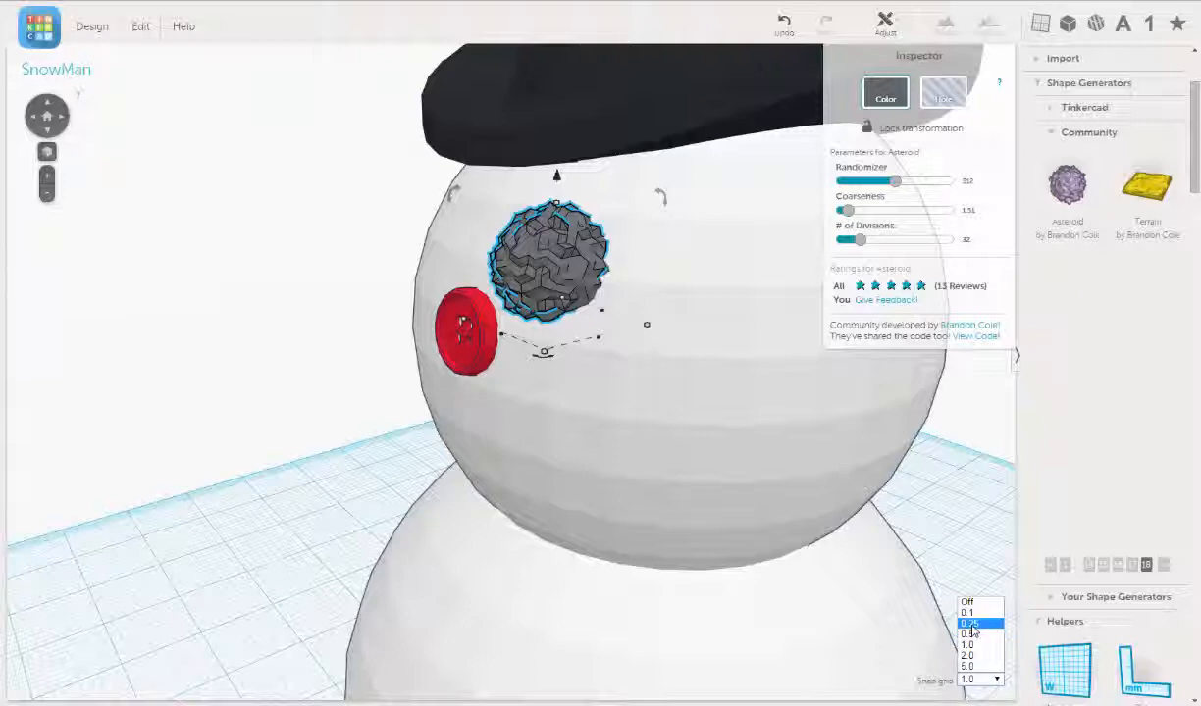
pyautogui.click(968, 623)
pyautogui.moveTo(235, 351); pyautogui.dragTo(188, 351, button='right')
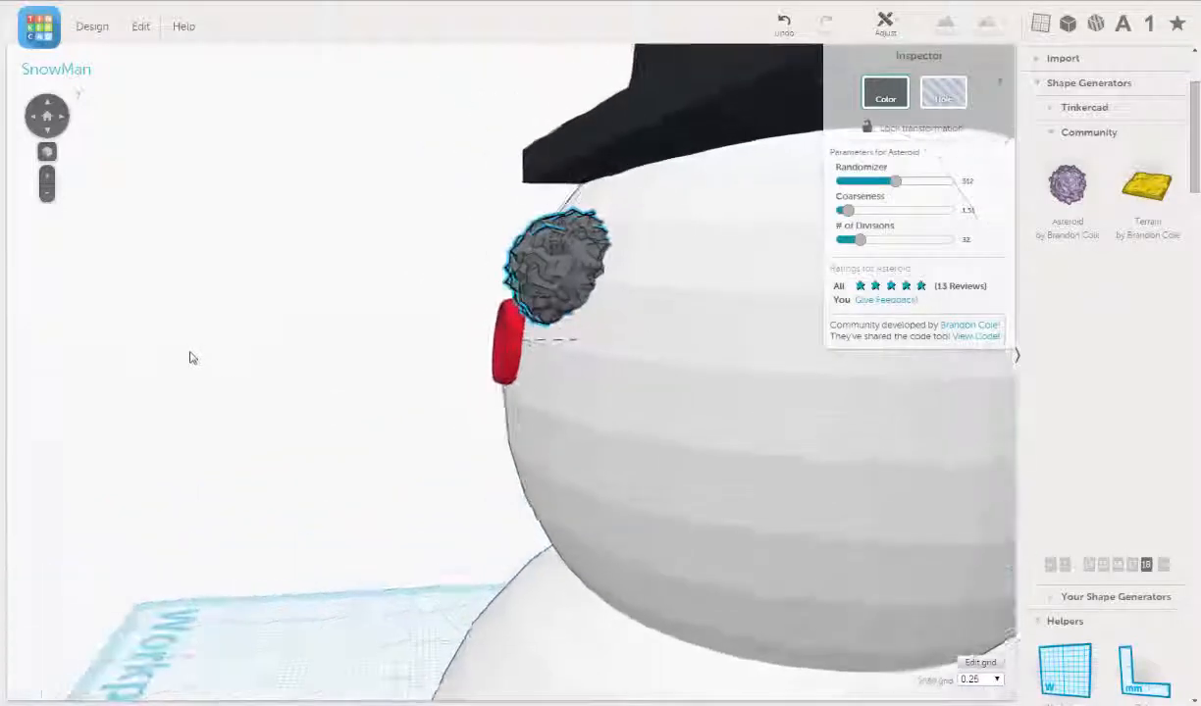
pyautogui.moveTo(192, 347); pyautogui.dragTo(170, 343, button='middle')
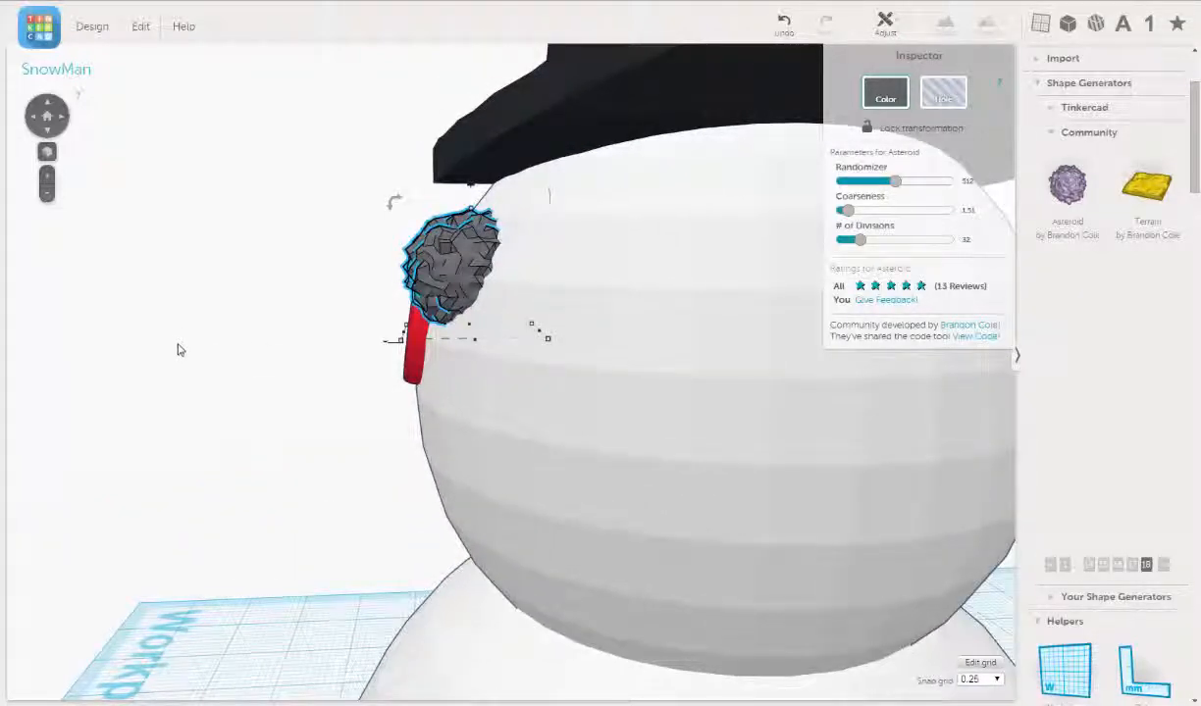
pyautogui.press('Right')
pyautogui.press('Right')
pyautogui.press('Right')
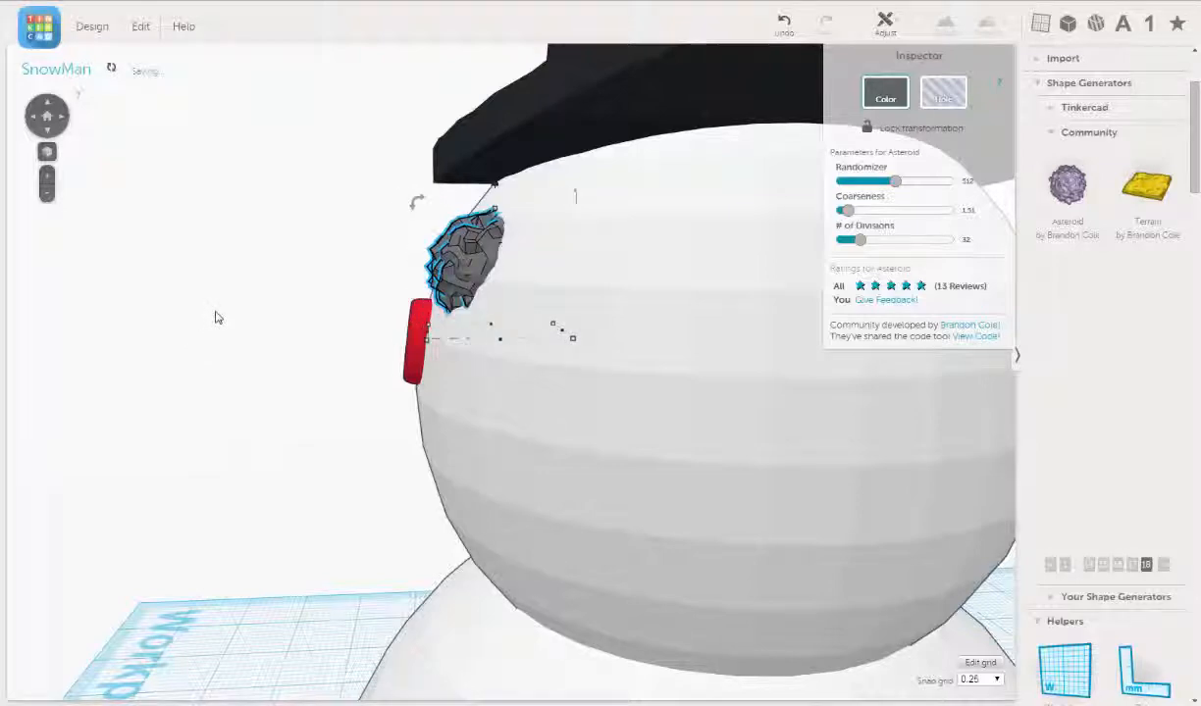
pyautogui.moveTo(335, 329); pyautogui.dragTo(672, 352, button='right')
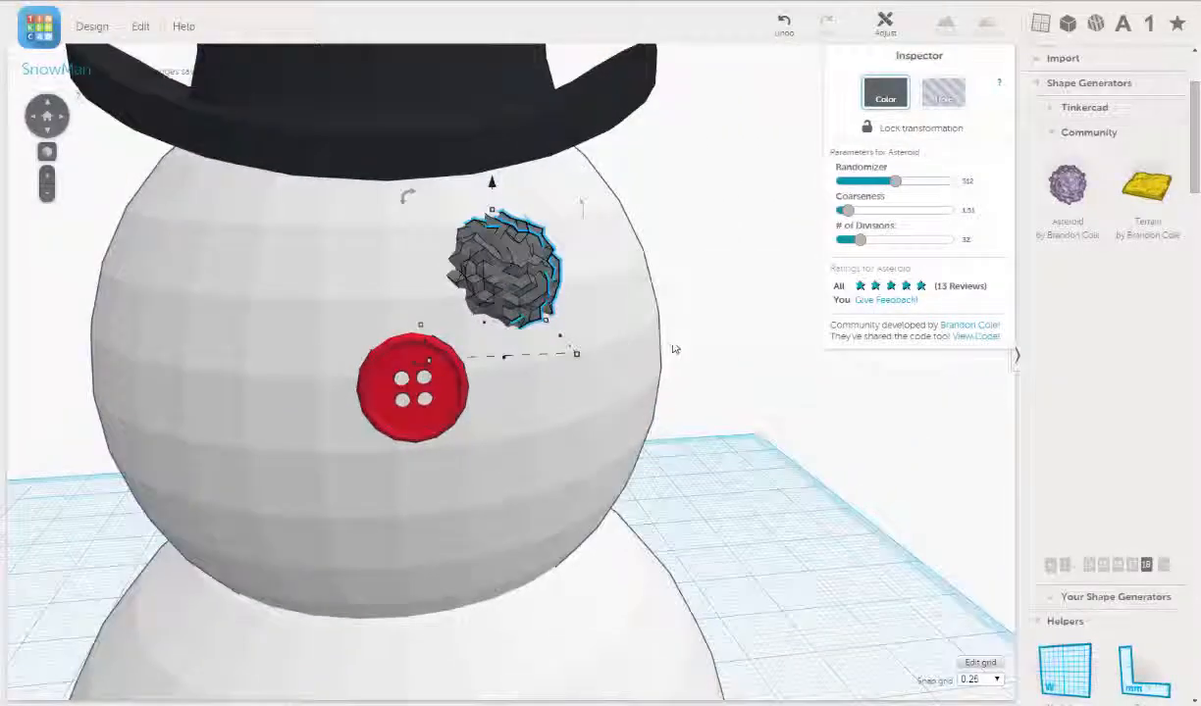
pyautogui.scroll(-2, 692, 386)
pyautogui.click(692, 387)
pyautogui.moveTo(719, 412); pyautogui.dragTo(665, 441, button='right')
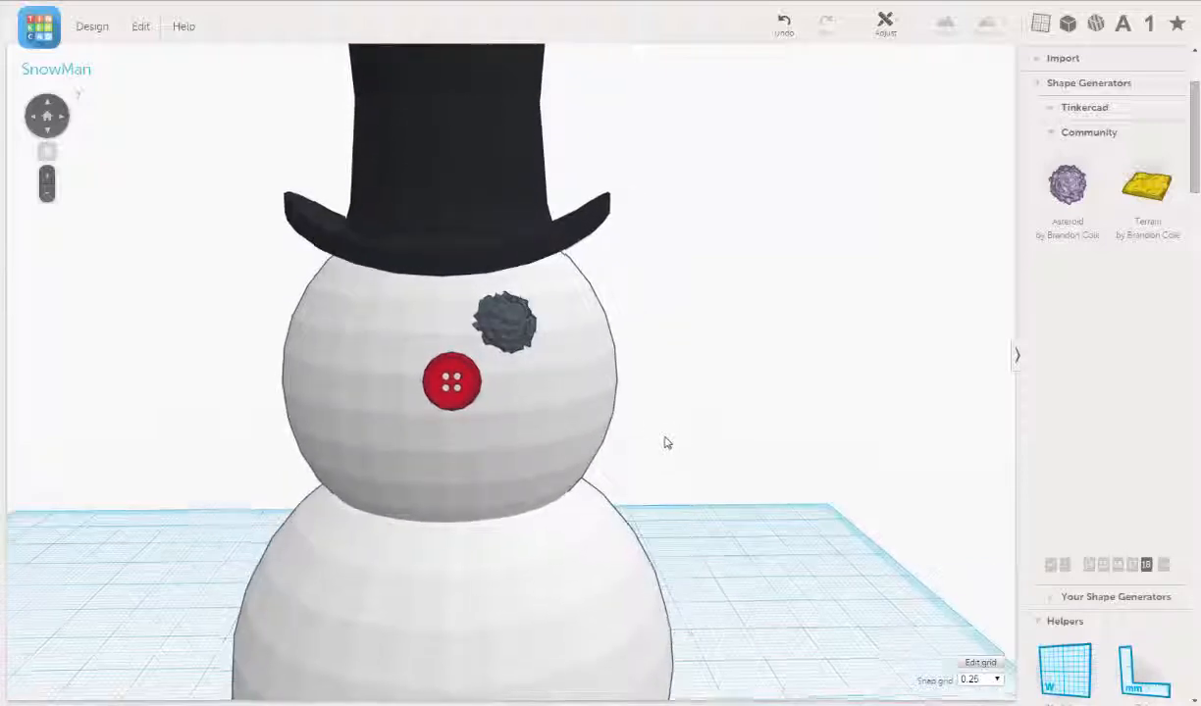
# Scale the embedded asteroid down a little more and check from the side how far it protrudes from the head
pyautogui.scroll(3, 550, 339)
pyautogui.click(498, 306)
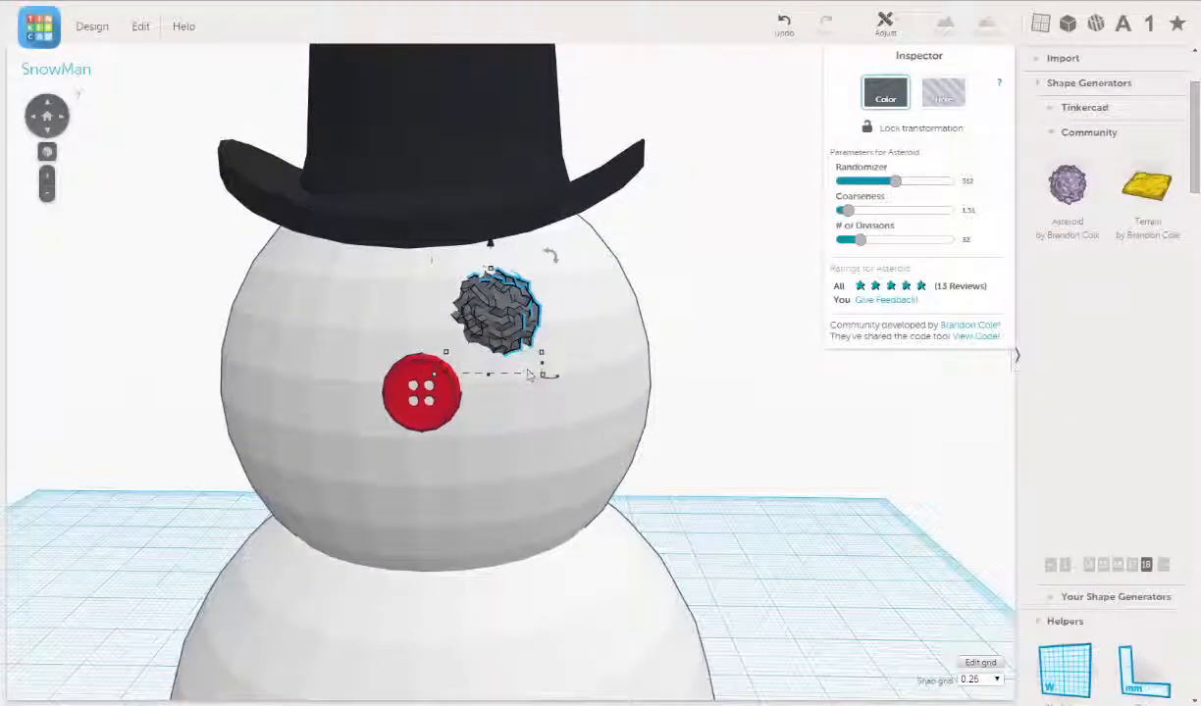
pyautogui.scroll(2, 520, 336)
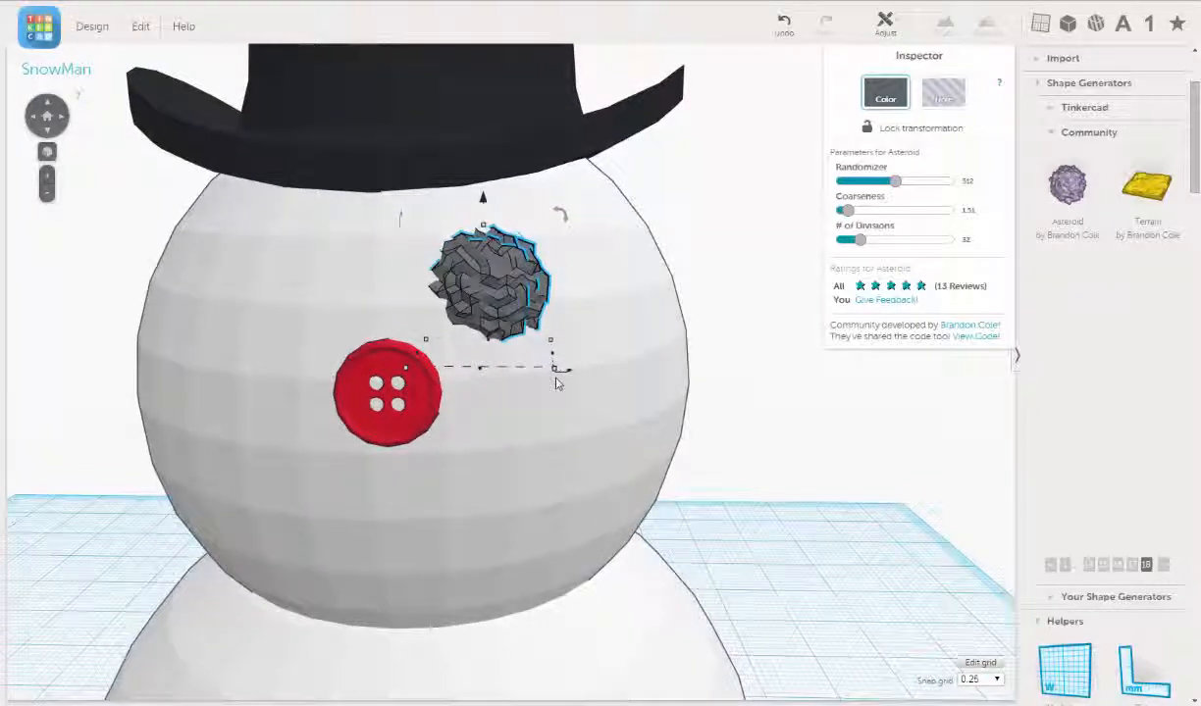
pyautogui.moveTo(555, 371)
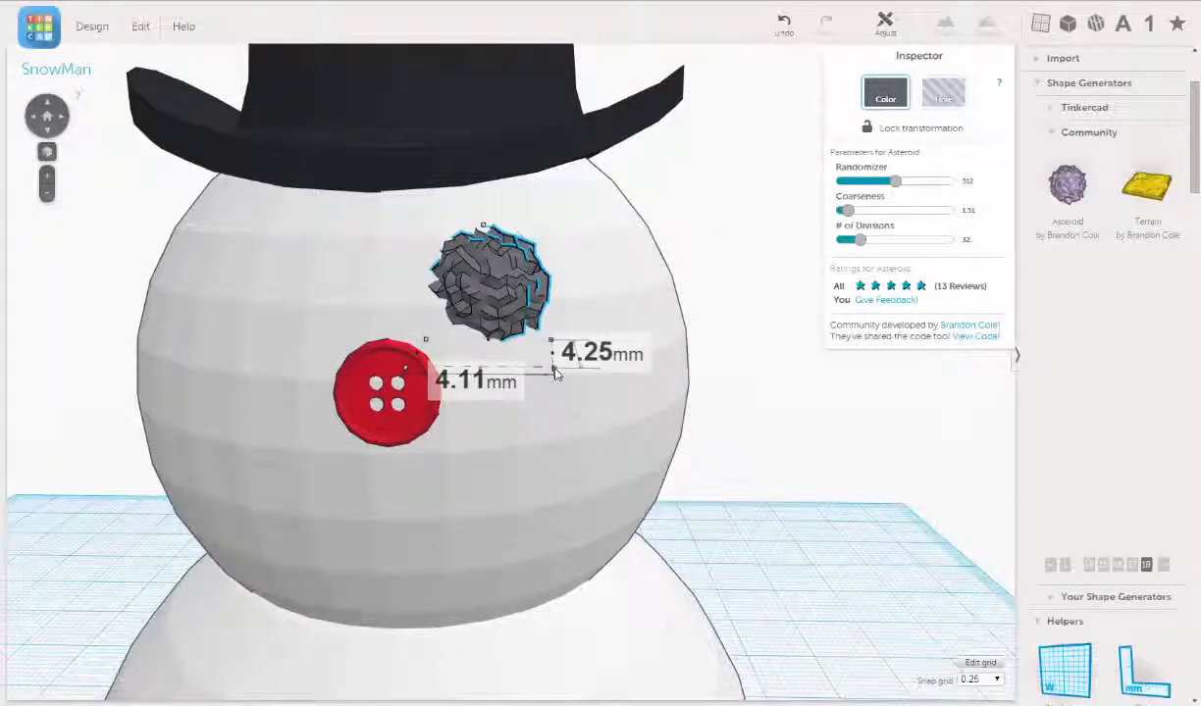
pyautogui.moveTo(555, 370); pyautogui.dragTo(535, 356)
pyautogui.moveTo(535, 356); pyautogui.dragTo(775, 370, button='right')
pyautogui.click(776, 367)
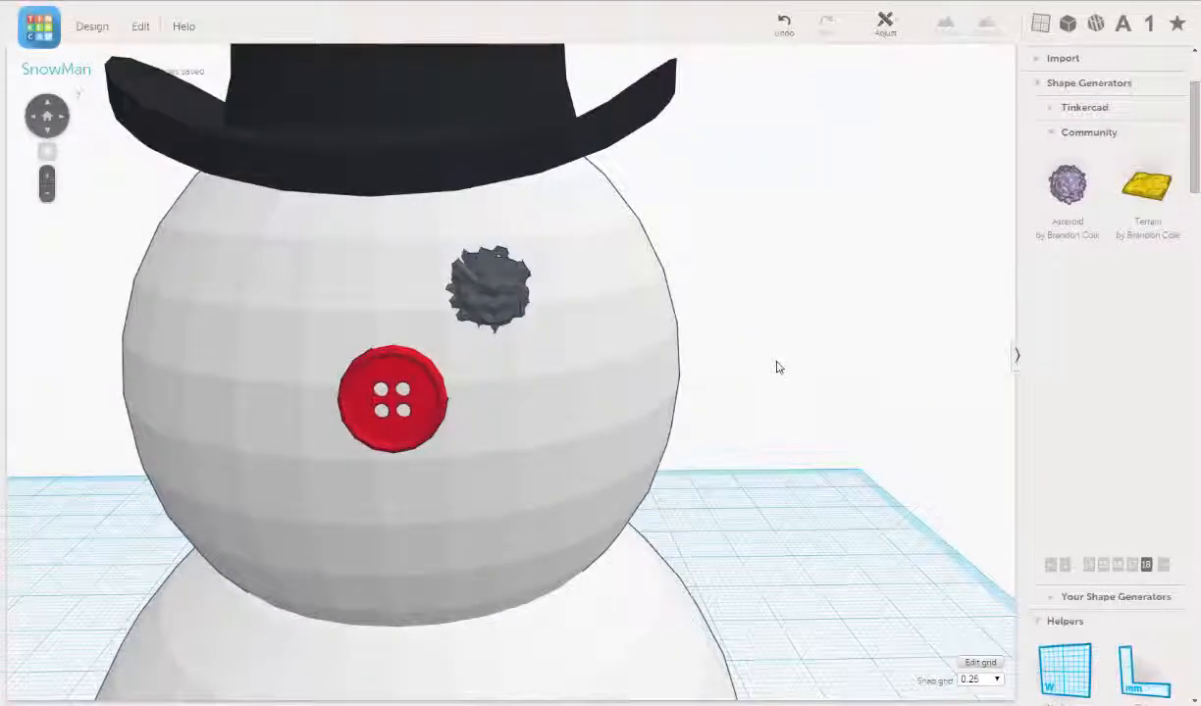
pyautogui.click(502, 288)
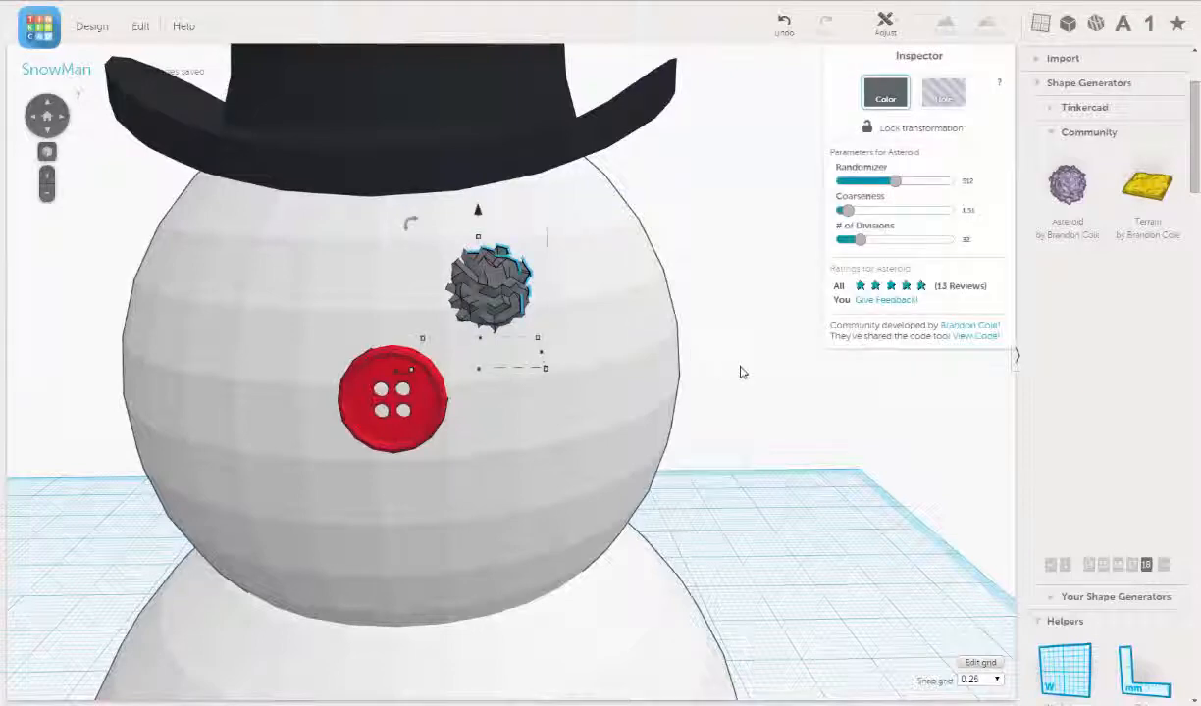
pyautogui.moveTo(739, 373); pyautogui.dragTo(498, 359, button='right')
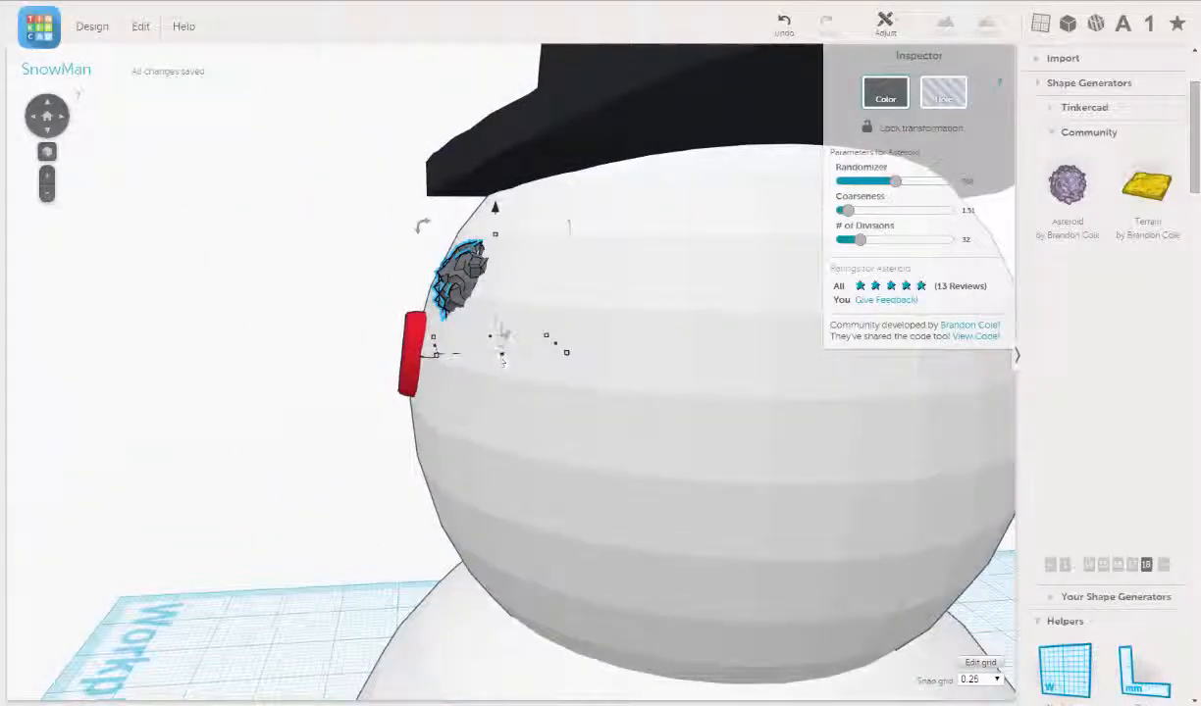
pyautogui.moveTo(309, 285)
pyautogui.mouseDown(button='right')
pyautogui.moveTo(549, 294)
pyautogui.moveTo(751, 259)
pyautogui.moveTo(682, 296)
pyautogui.mouseUp(button='right')
pyautogui.scroll(-3, 643, 321)
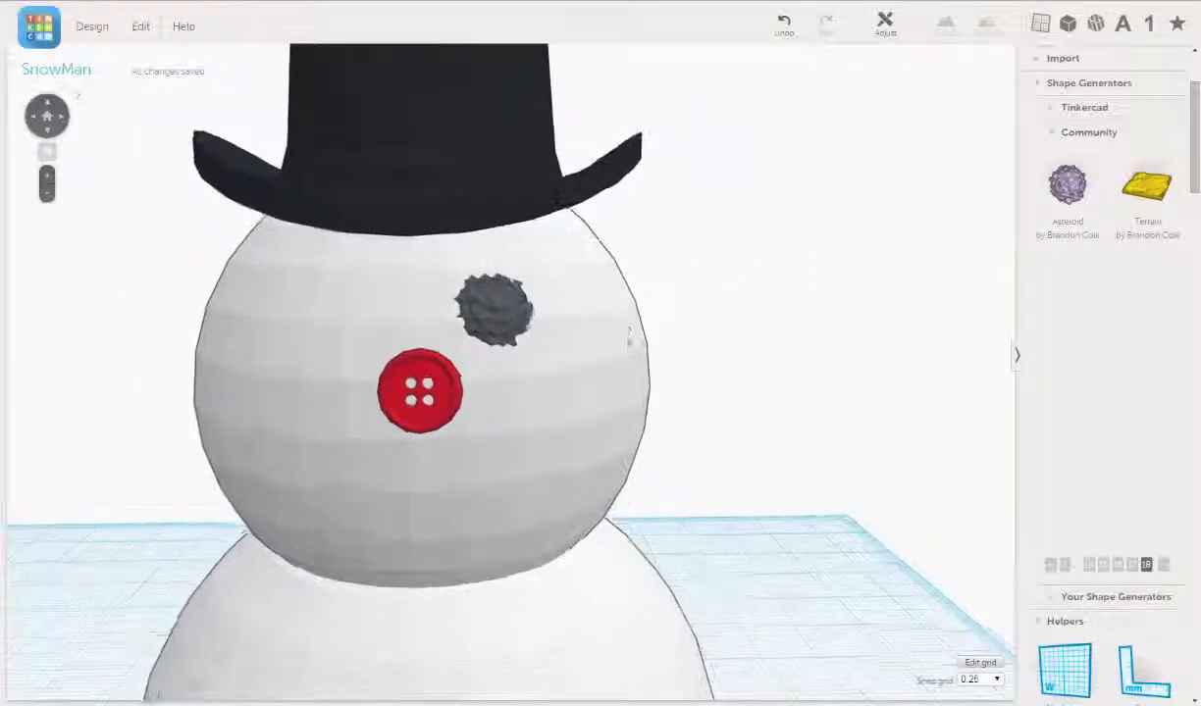
# Reduce the asteroid's # of Divisions to 21.61 for a chunkier coal shape
pyautogui.click(481, 316)
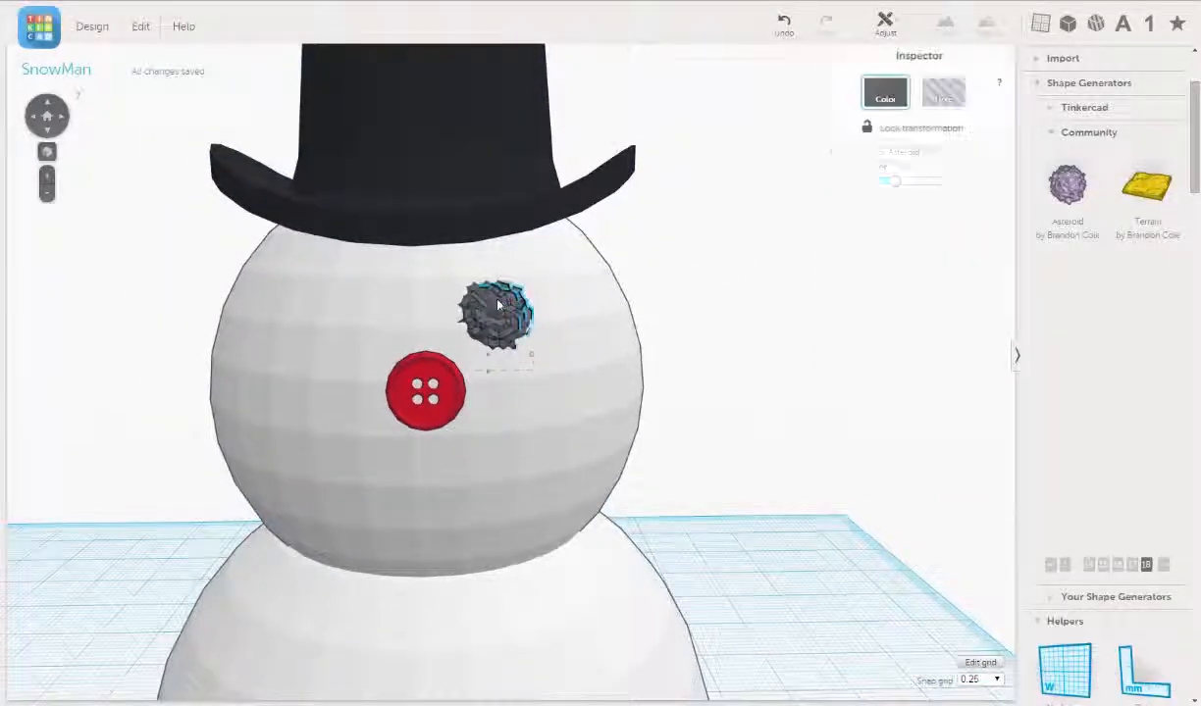
pyautogui.scroll(4, 557, 303)
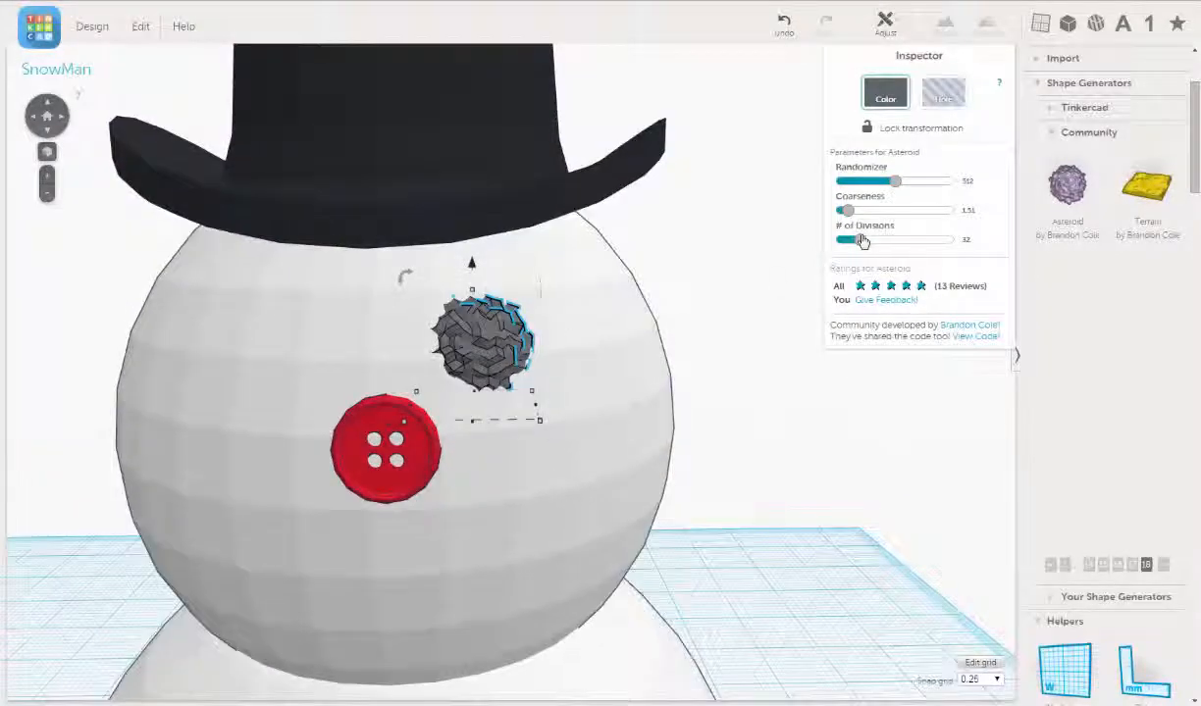
pyautogui.moveTo(860, 242); pyautogui.dragTo(846, 239)
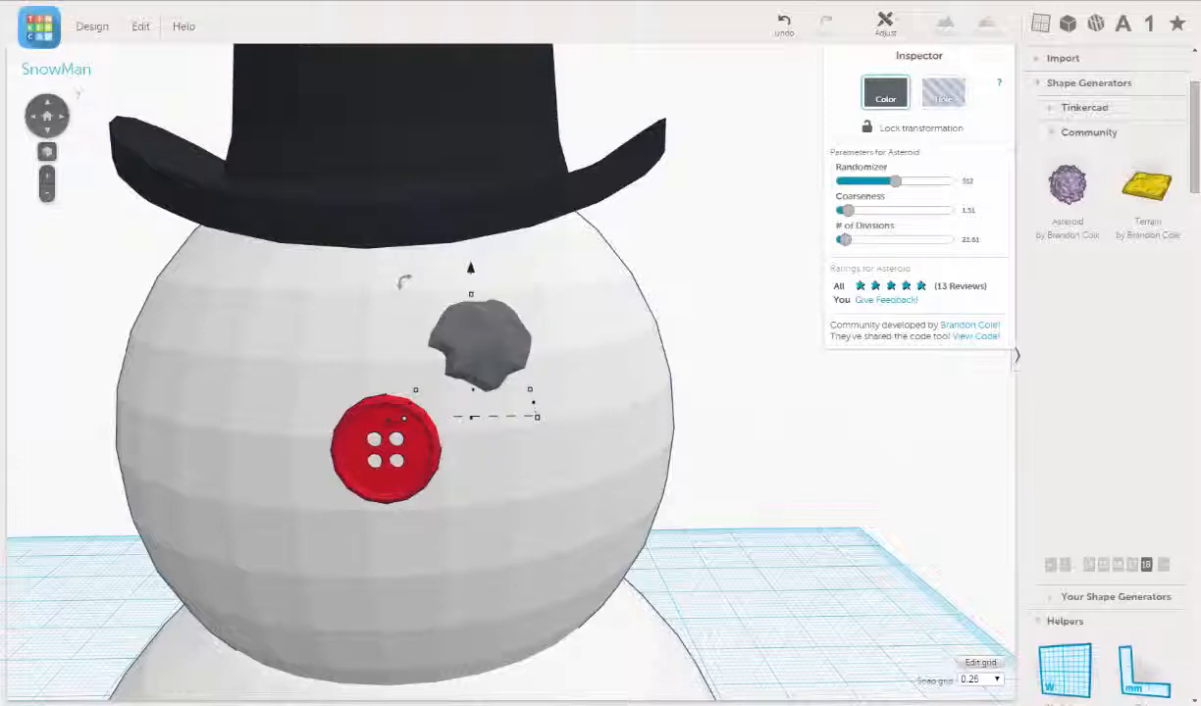
pyautogui.moveTo(716, 338); pyautogui.dragTo(824, 407, button='right')
pyautogui.click(824, 407)
pyautogui.moveTo(824, 276); pyautogui.dragTo(807, 338, button='right')
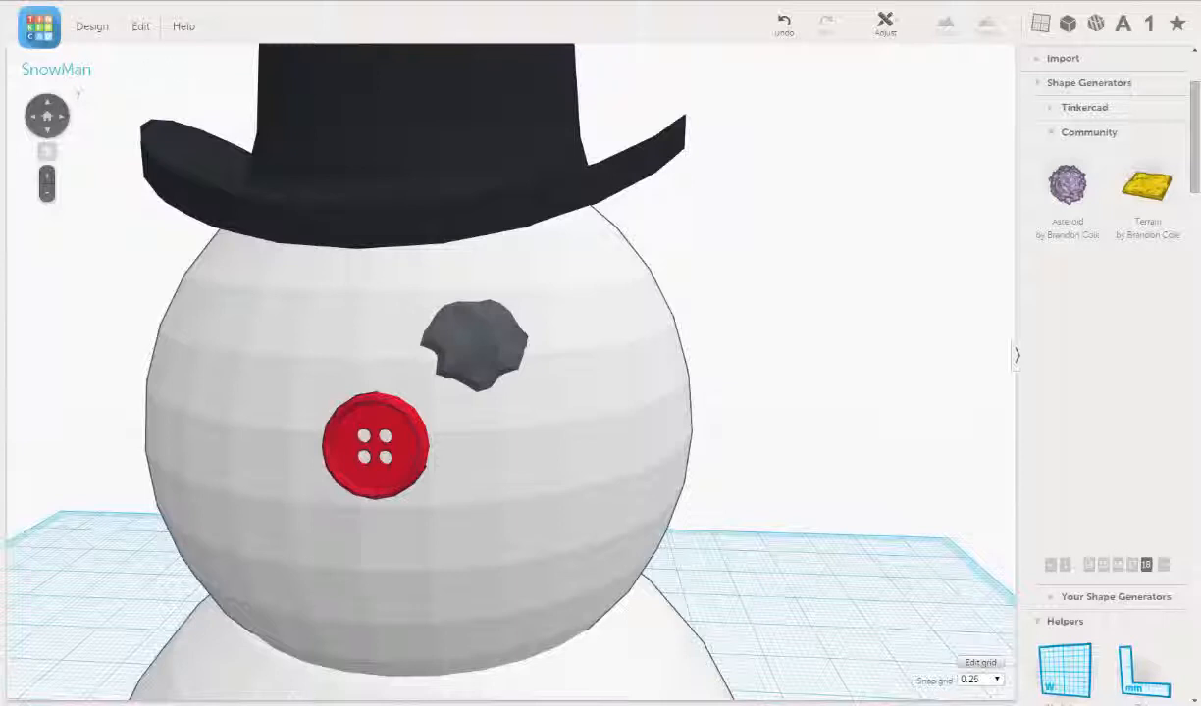
# Duplicate the coal eye and move the copy straight across the head to the other side of the button nose
pyautogui.click(476, 341)
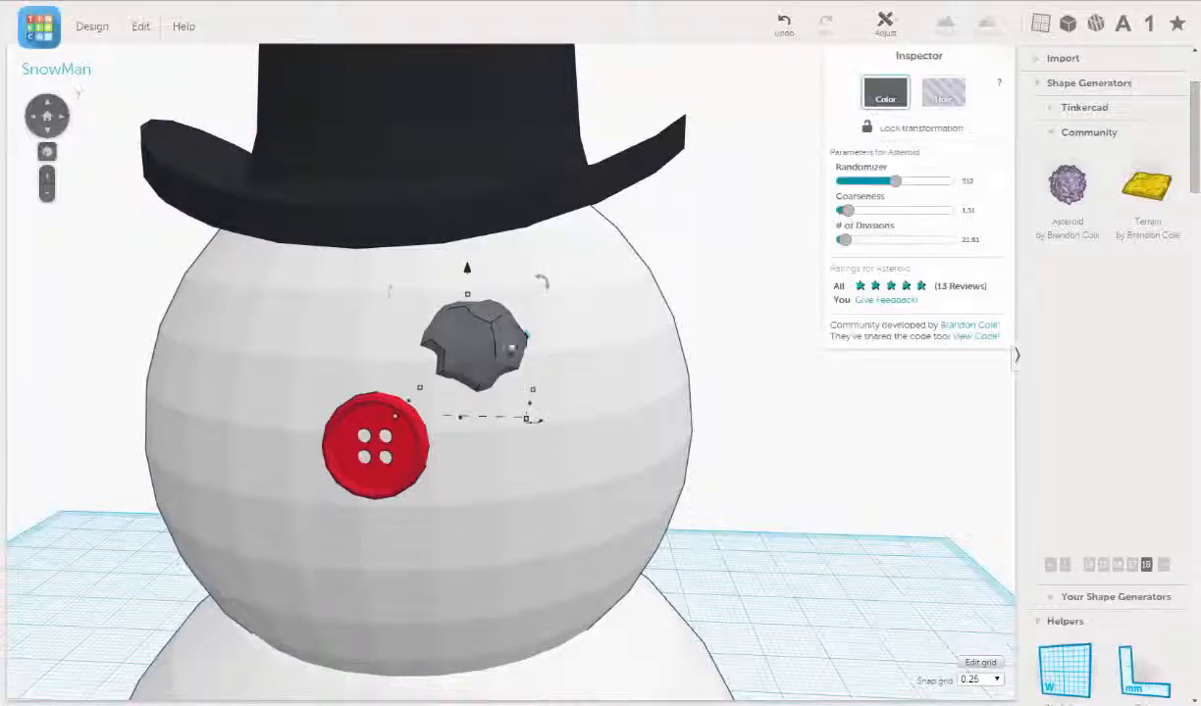
pyautogui.click(142, 28)
pyautogui.click(156, 90)
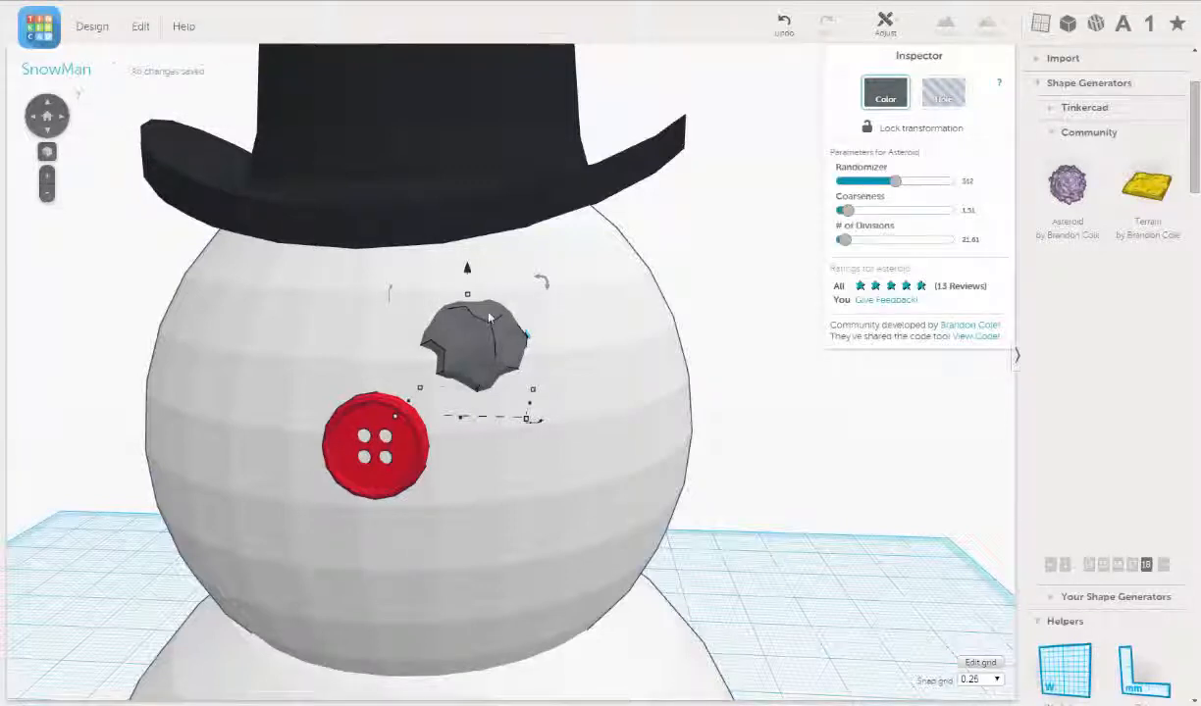
pyautogui.press('Left')
pyautogui.press('Left')
pyautogui.press('Left')
pyautogui.press('Left')
pyautogui.press('Left')
pyautogui.press('Left')
pyautogui.press('Left')
pyautogui.press('Left')
pyautogui.press('Left')
pyautogui.press('Left')
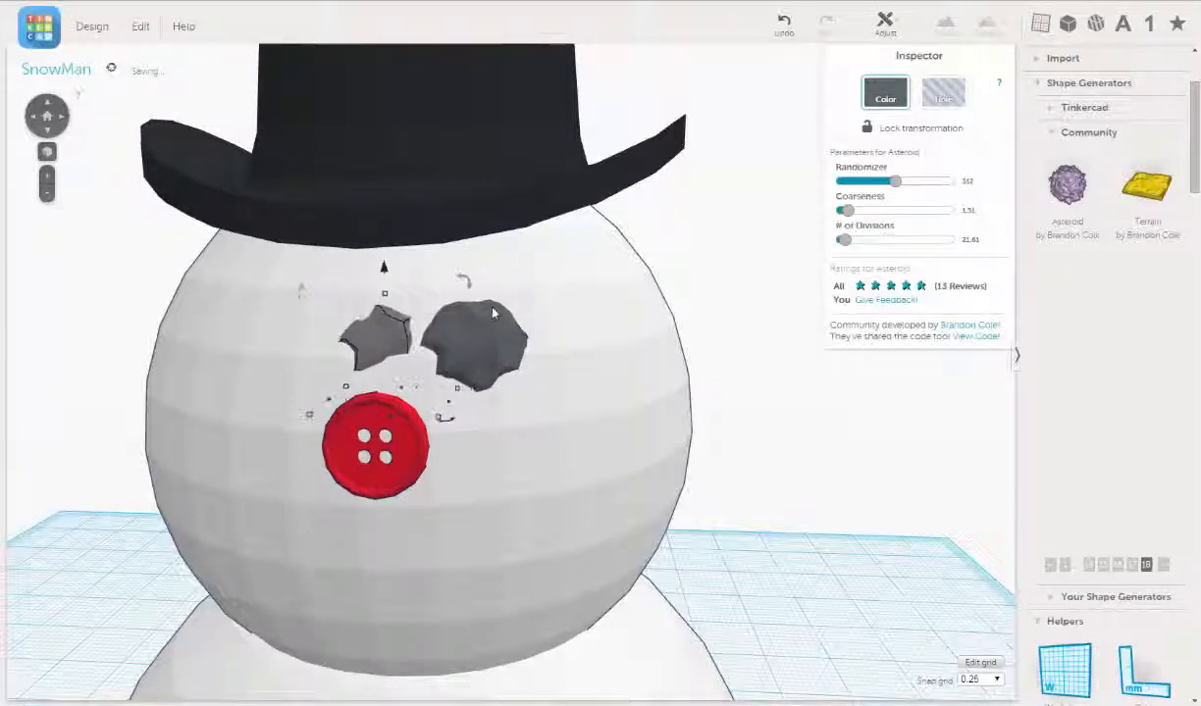
pyautogui.press('Left')
pyautogui.press('Left')
pyautogui.press('Left')
pyautogui.press('Left')
pyautogui.press('Left')
pyautogui.press('Left')
pyautogui.press('Left')
pyautogui.press('Left')
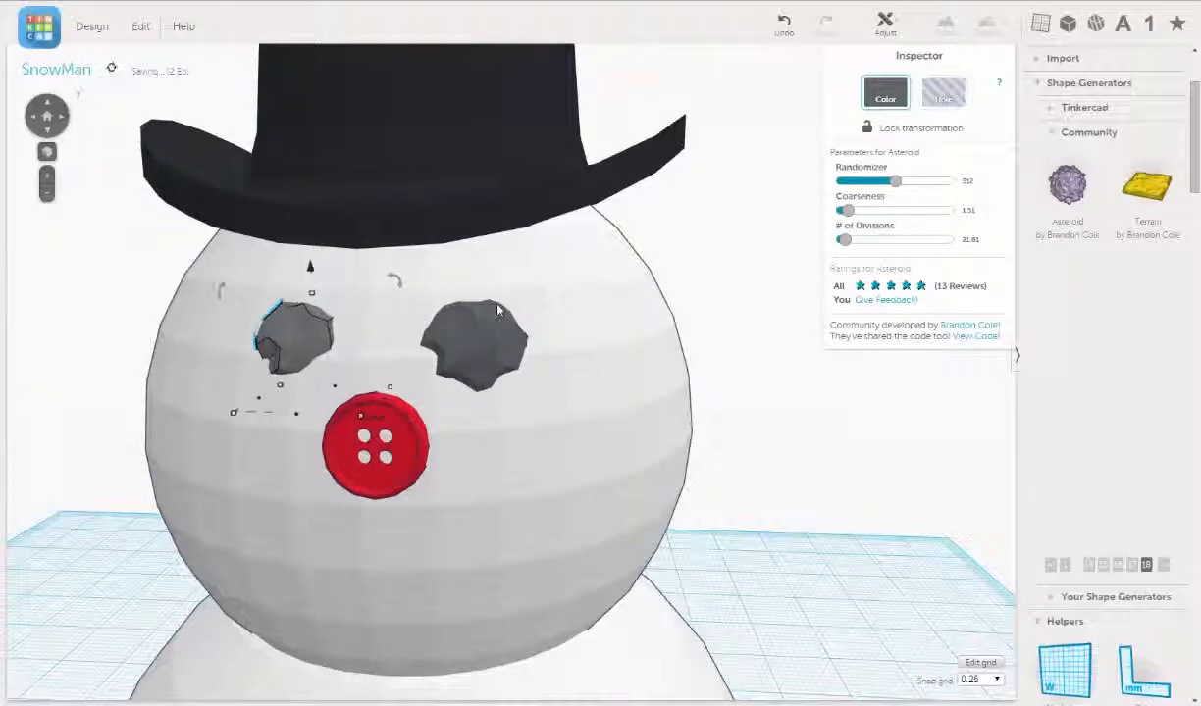
pyautogui.press('Left')
pyautogui.moveTo(287, 361); pyautogui.dragTo(409, 365, button='right')
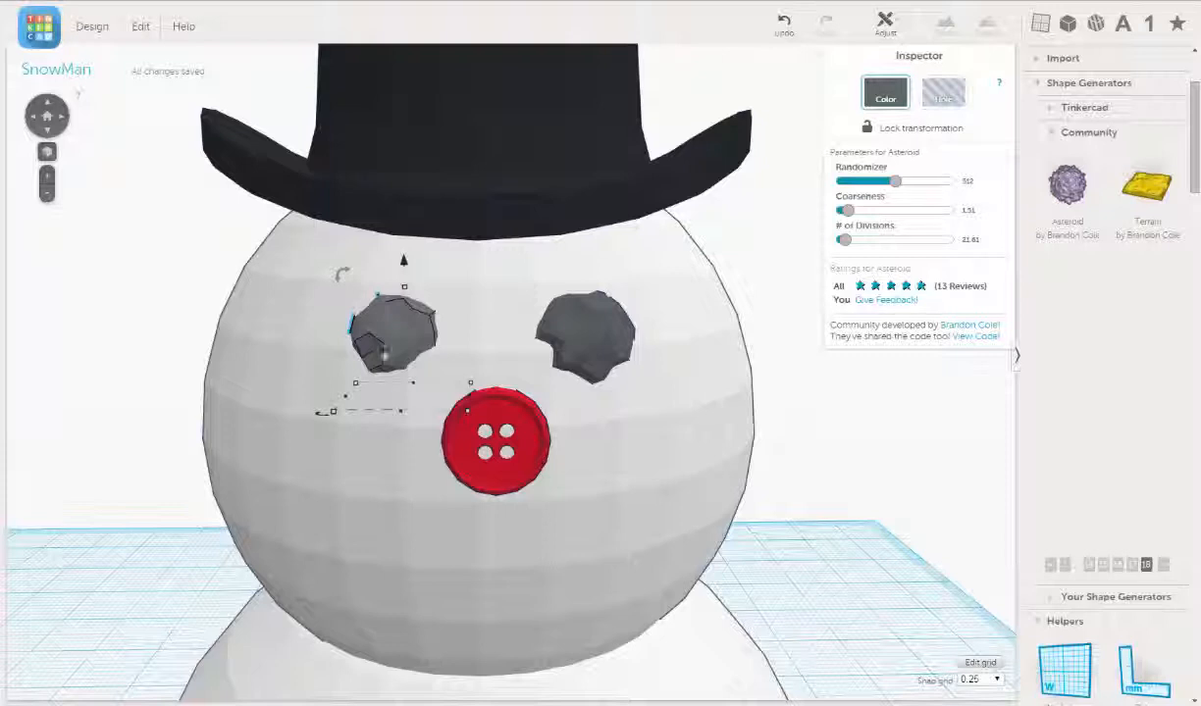
pyautogui.click(142, 298)
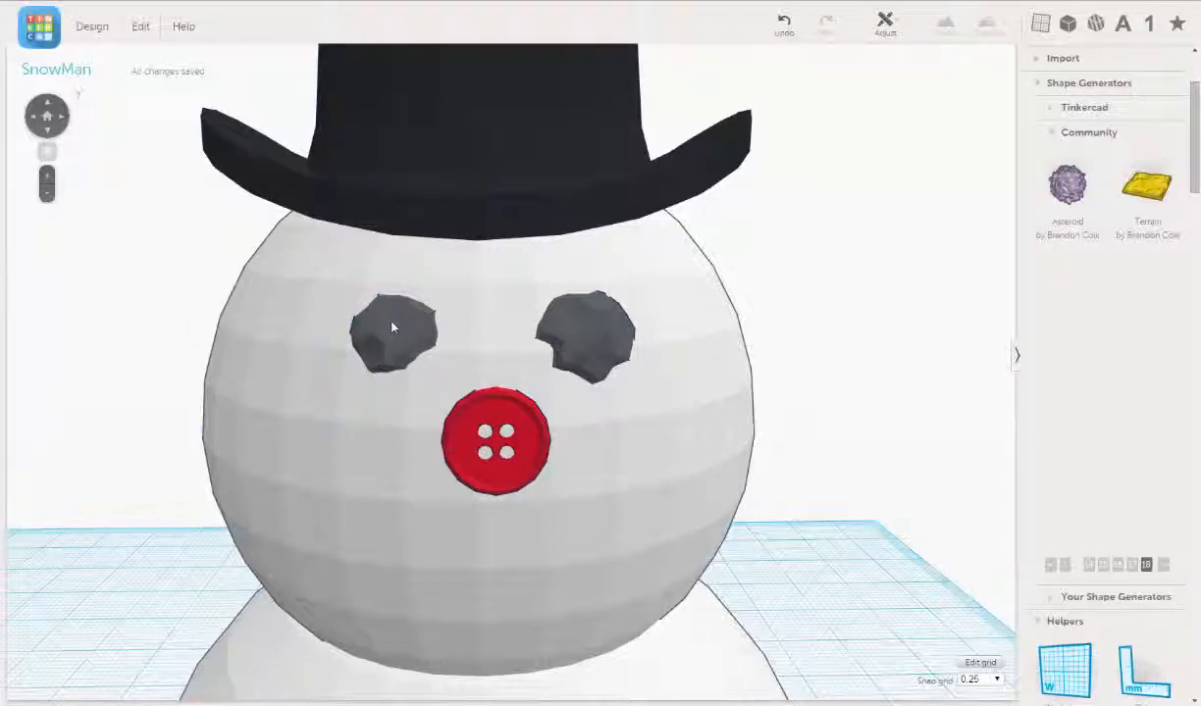
# Shift the copied eye slightly outward and rotate it a little so its shape differs from the original eye
pyautogui.click(394, 329)
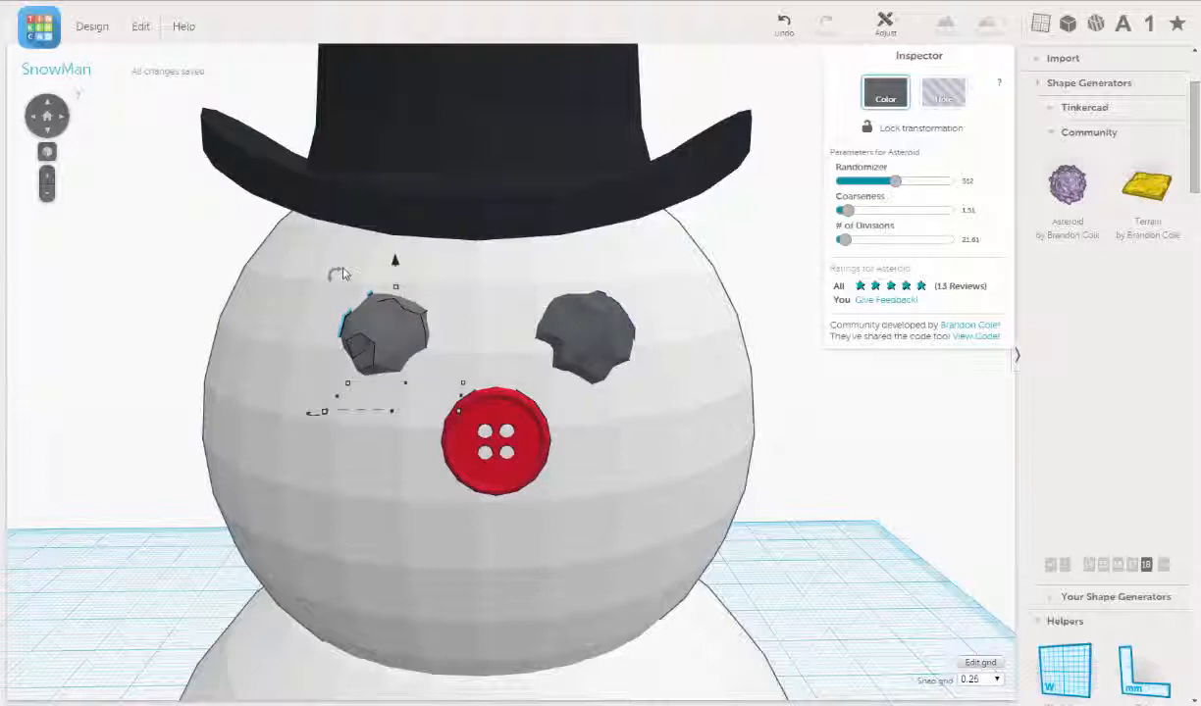
pyautogui.moveTo(343, 274); pyautogui.dragTo(362, 266)
pyautogui.click(192, 319)
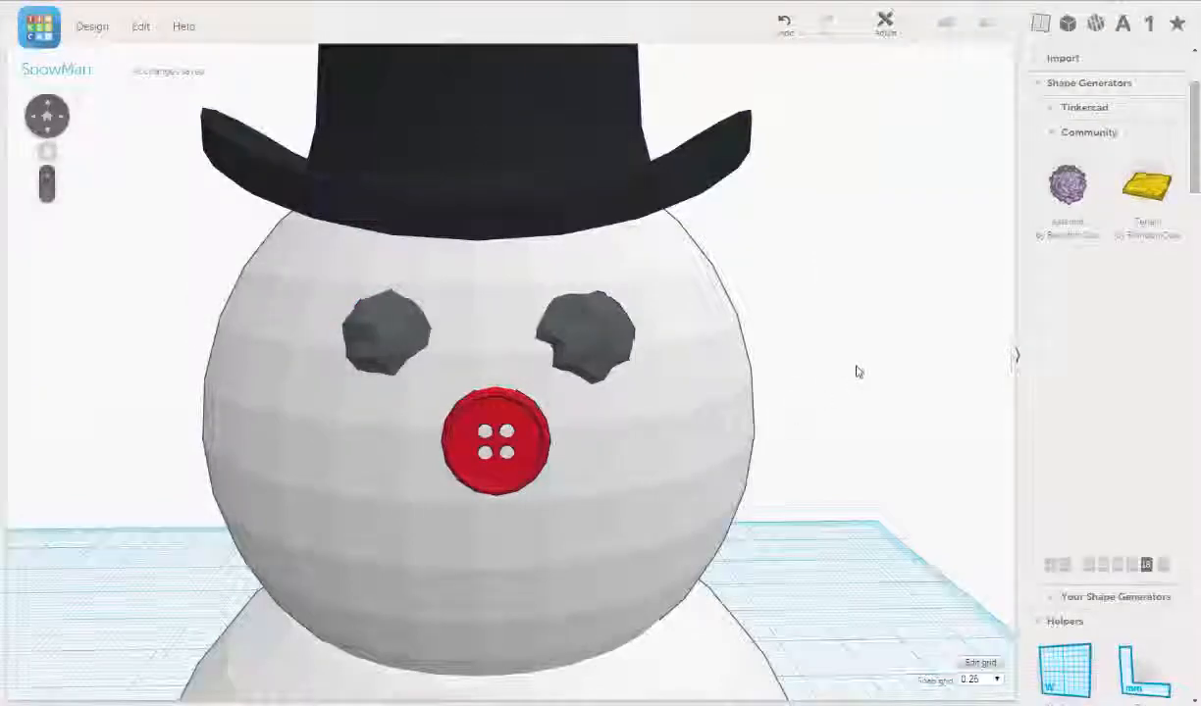
pyautogui.scroll(-3, 858, 369)
pyautogui.moveTo(770, 401)
pyautogui.mouseDown(button='right')
pyautogui.moveTo(1010, 377)
pyautogui.moveTo(967, 410)
pyautogui.moveTo(715, 418)
pyautogui.moveTo(780, 384)
pyautogui.mouseUp(button='right')
pyautogui.scroll(3, 775, 393)
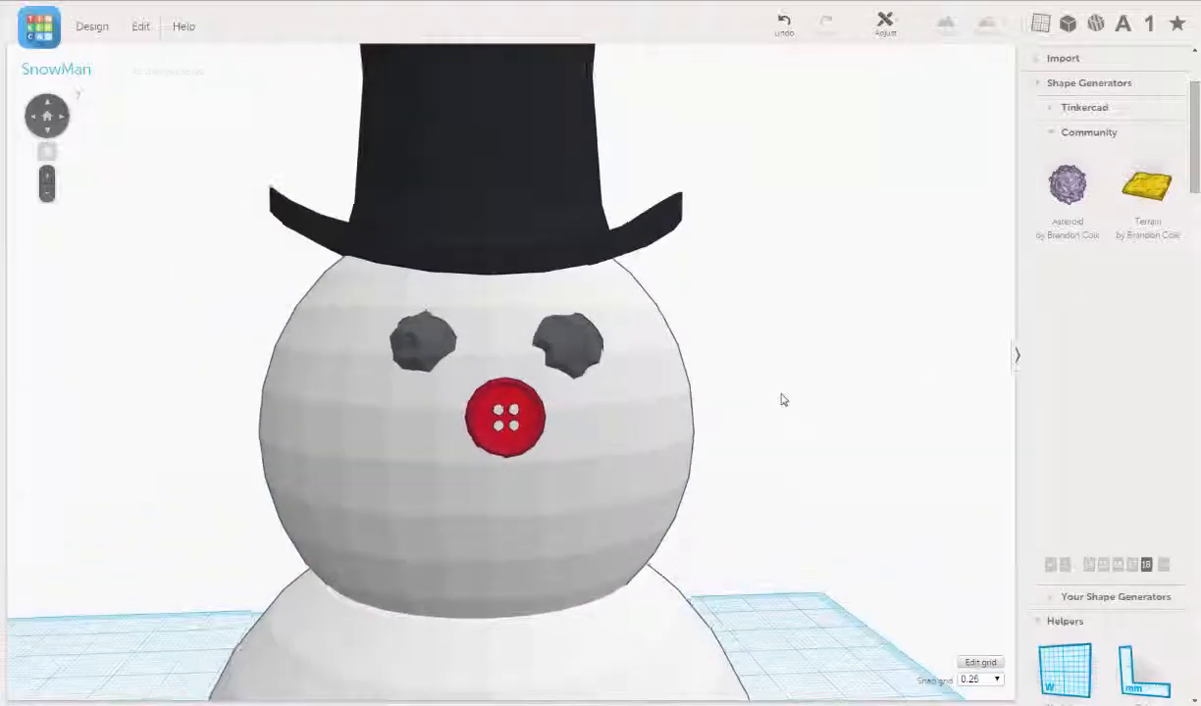
# Nudge the original coal eye one 0.25 increment deeper into the head and review the whole snowman from the front
pyautogui.moveTo(765, 367); pyautogui.dragTo(501, 368, button='right')
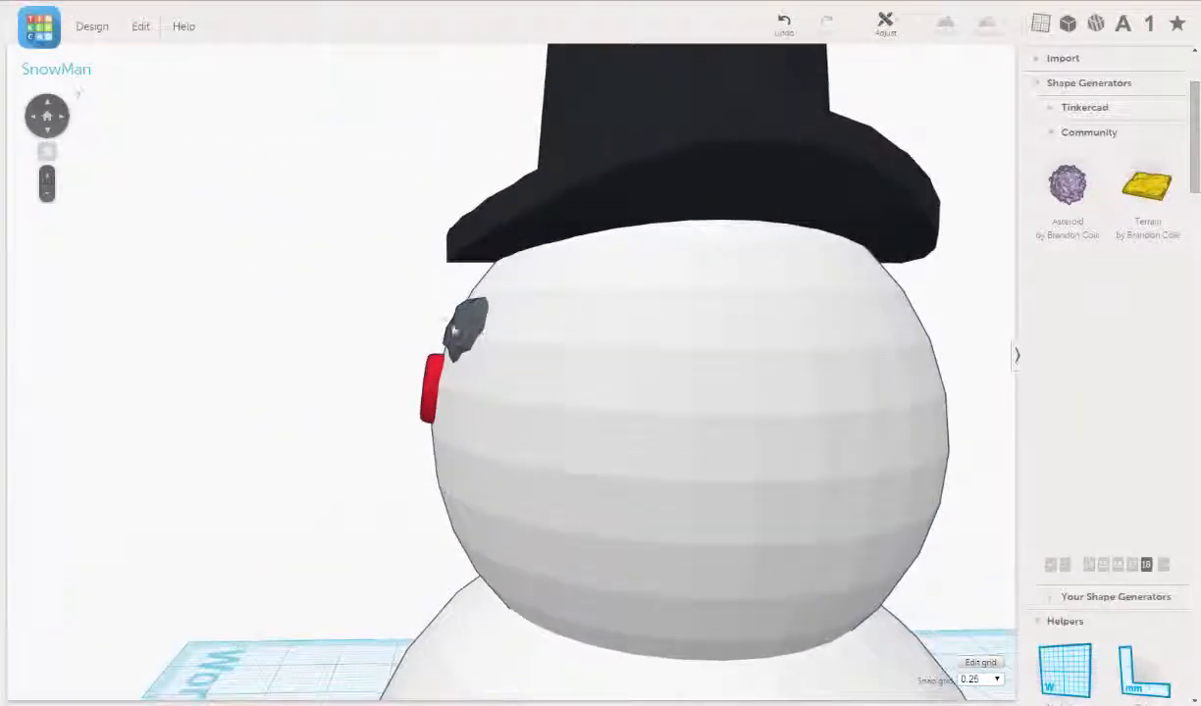
pyautogui.click(461, 323)
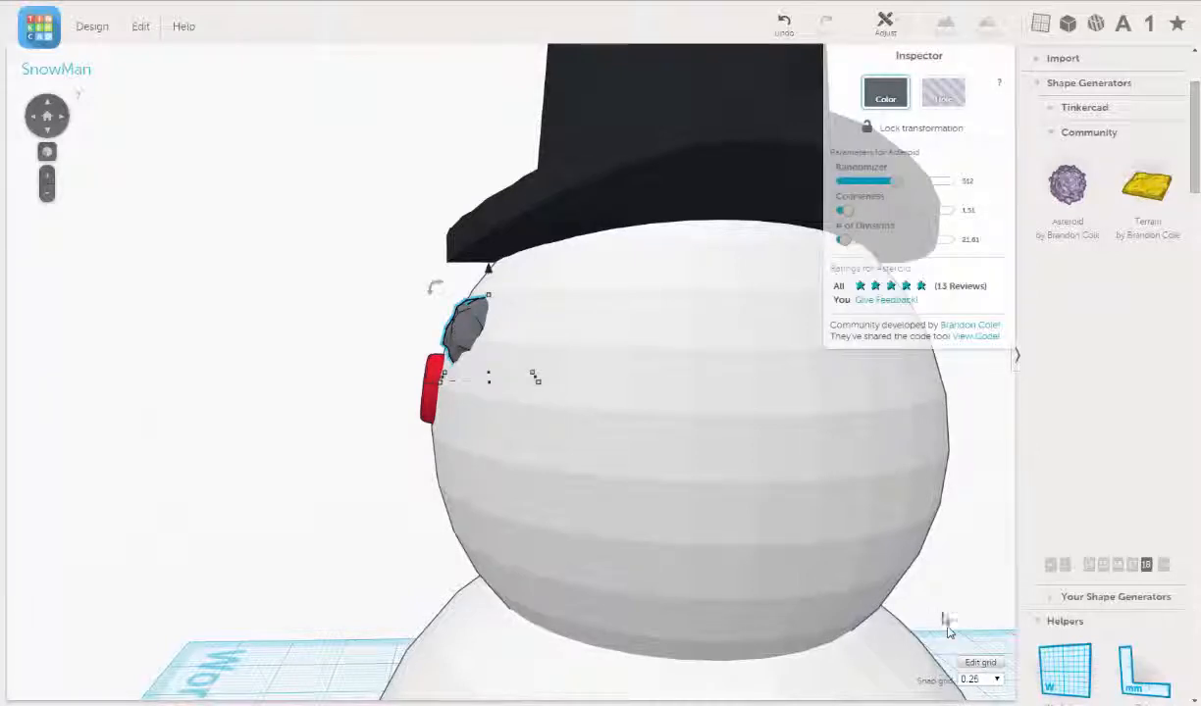
pyautogui.press('Right')
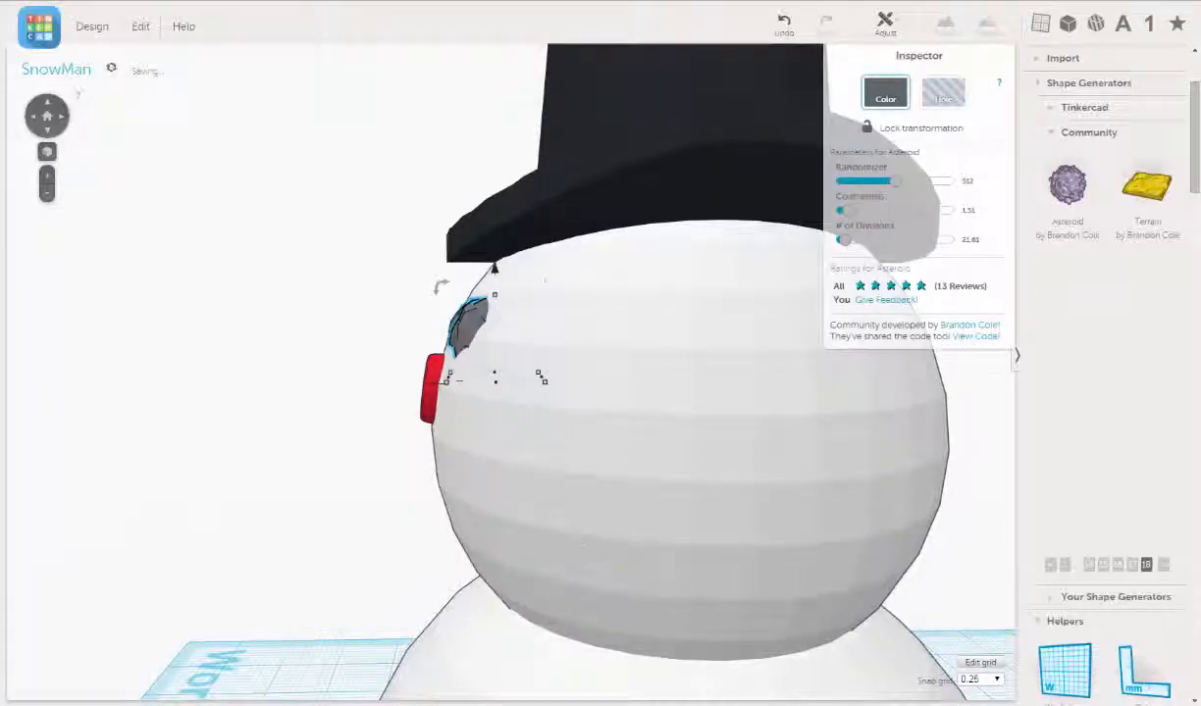
pyautogui.moveTo(477, 544); pyautogui.dragTo(809, 422, button='right')
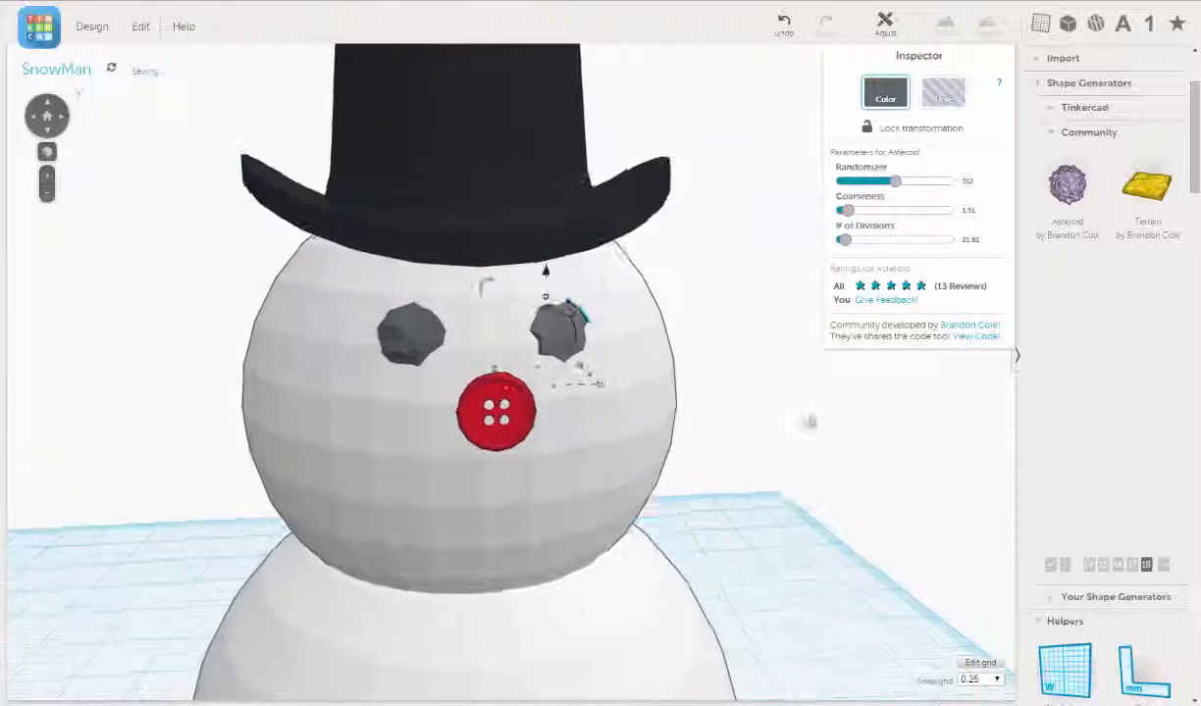
pyautogui.click(808, 454)
pyautogui.moveTo(745, 467); pyautogui.dragTo(702, 460, button='right')
pyautogui.scroll(-2, 780, 413)
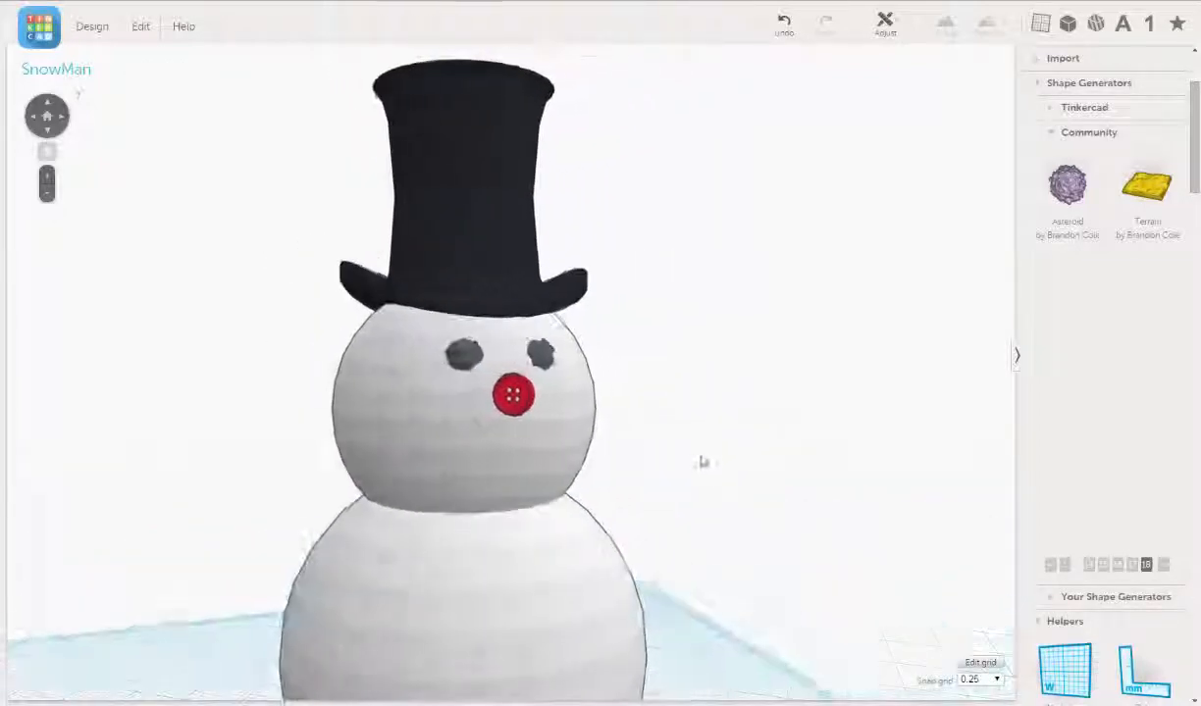
pyautogui.scroll(-2, 703, 463)
pyautogui.moveTo(718, 446); pyautogui.dragTo(758, 401, button='middle')
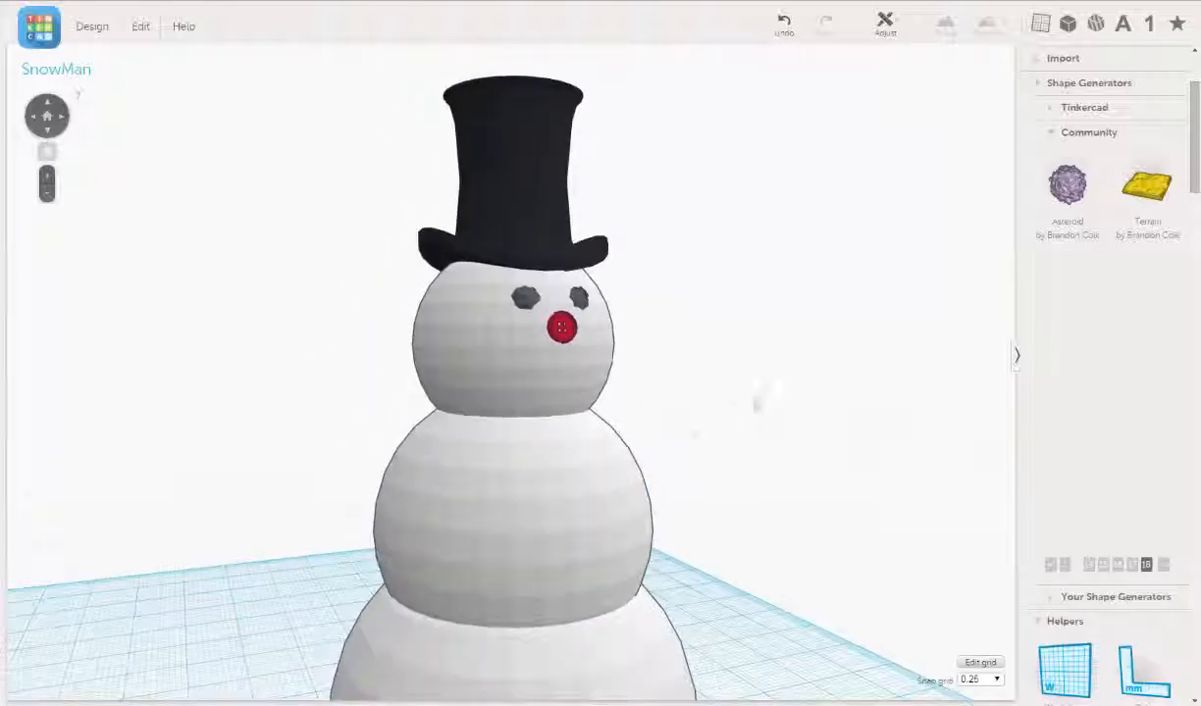
pyautogui.moveTo(758, 402); pyautogui.dragTo(667, 397, button='right')
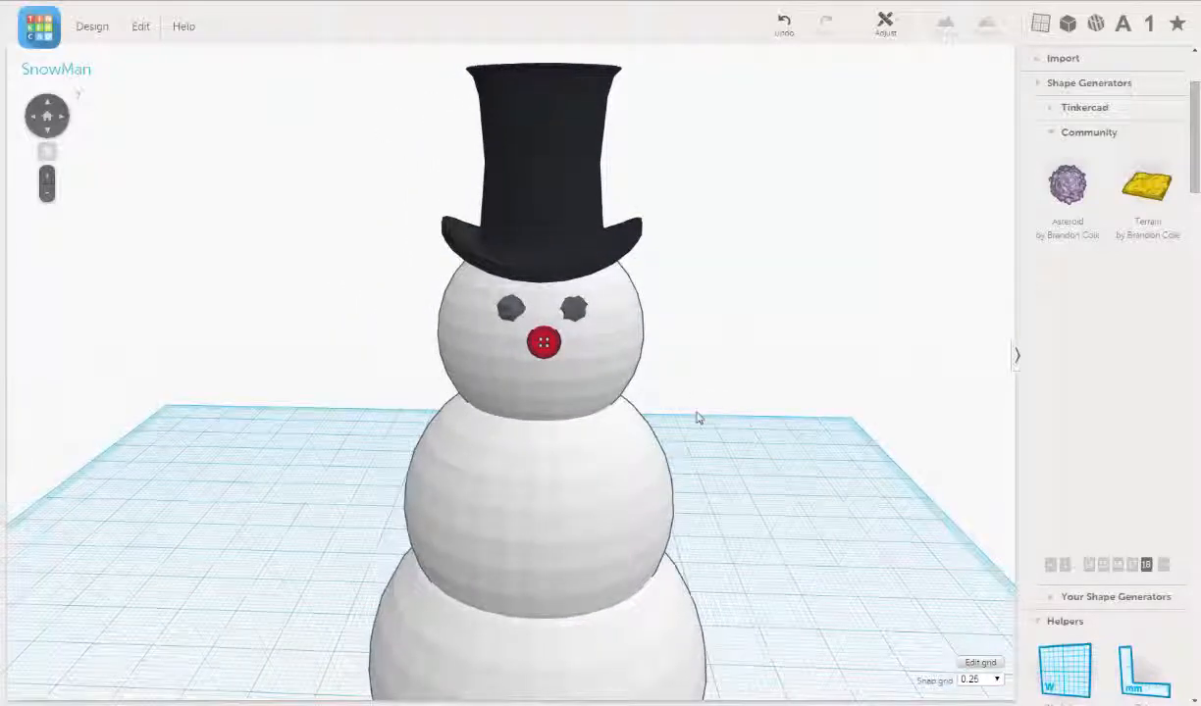